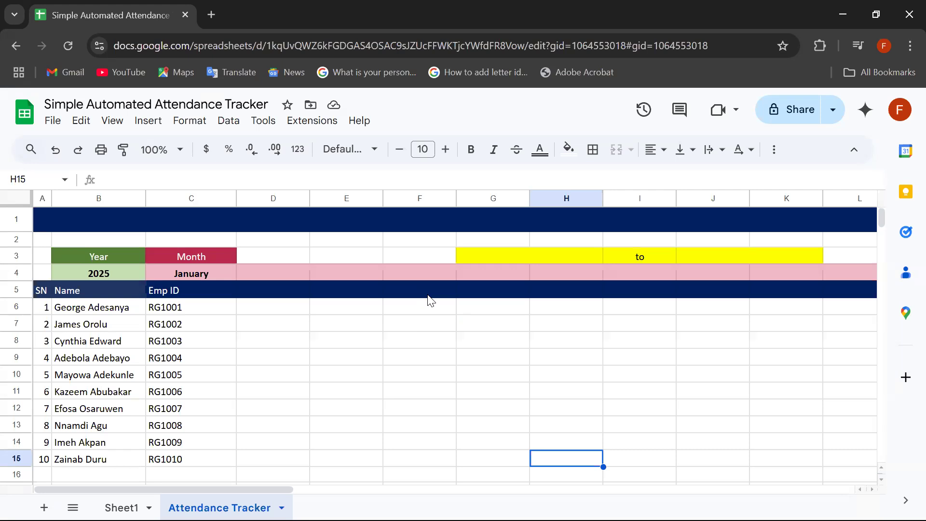
# Step: Resize columns D through AH to a width of 27 pixels
pyautogui.hscroll(5, 429, 333)
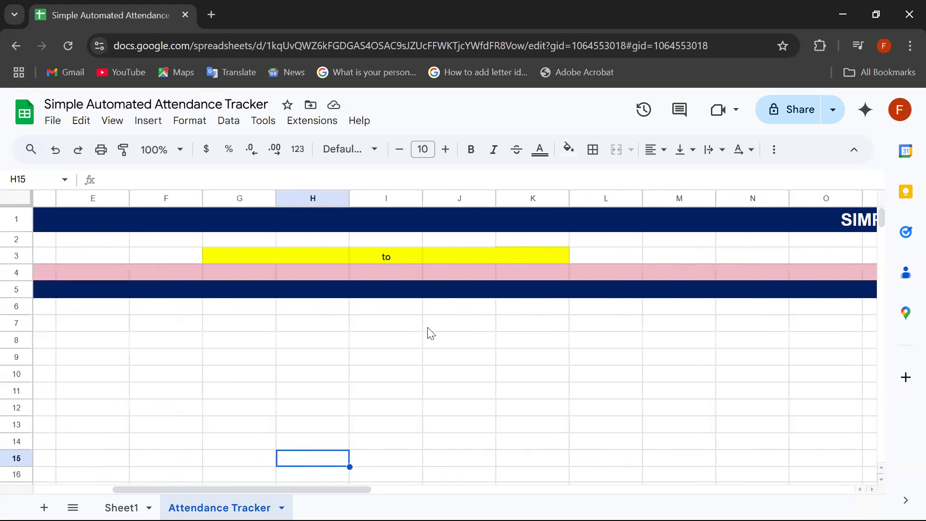
pyautogui.hscroll(-4, 429, 333)
pyautogui.hscroll(-1, 431, 333)
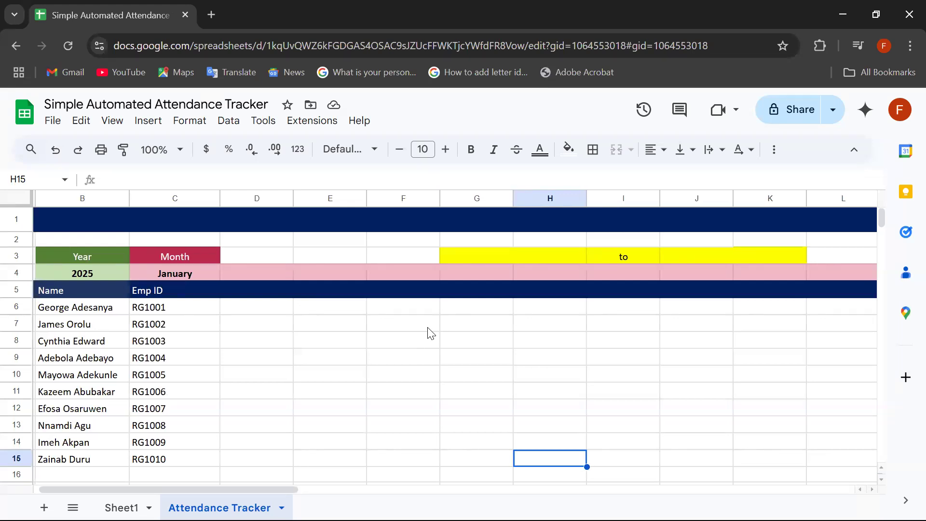
pyautogui.click(260, 199)
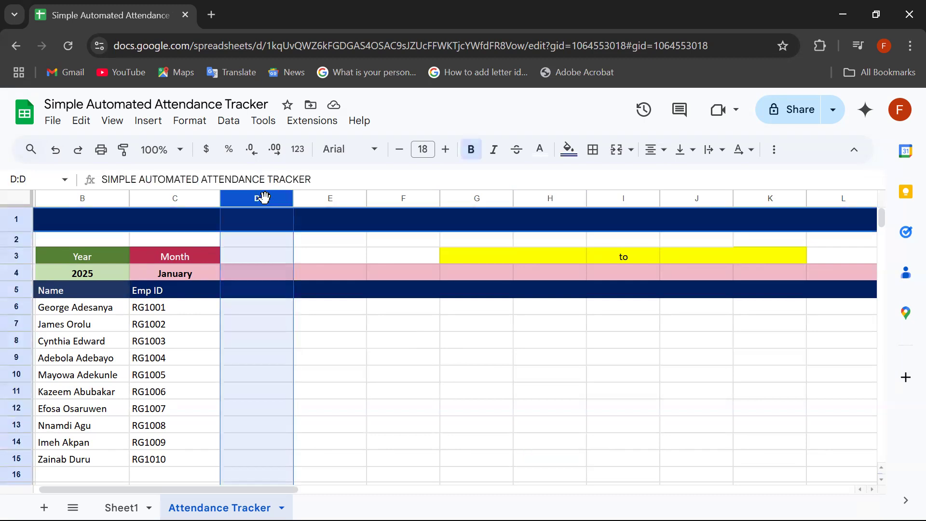
pyautogui.hscroll(5, 523, 328)
pyautogui.hscroll(10, 525, 328)
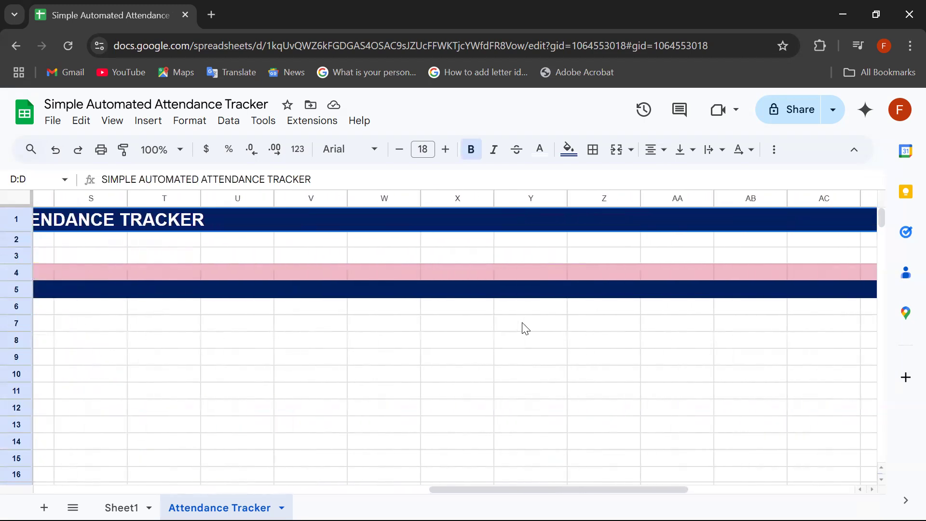
pyautogui.hscroll(2, 525, 328)
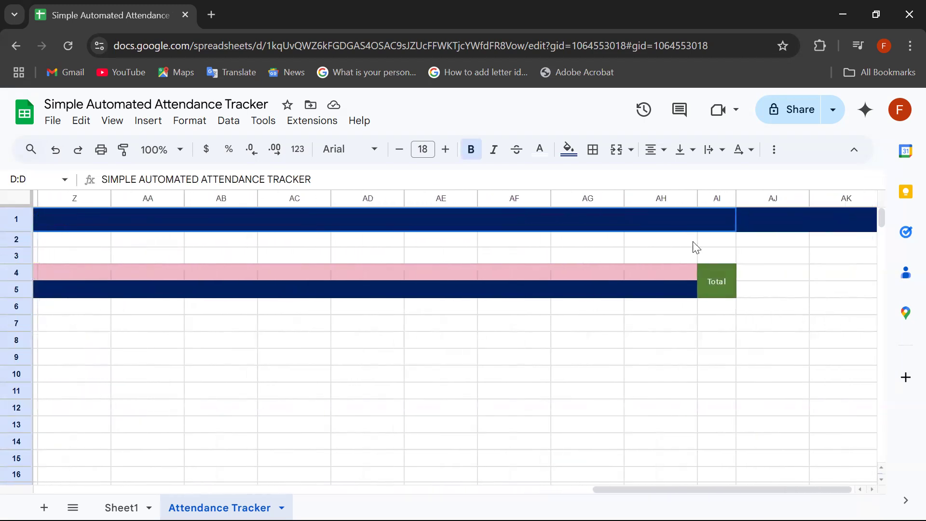
pyautogui.keyDown('shift'); pyautogui.click(662, 197); pyautogui.keyUp('shift')
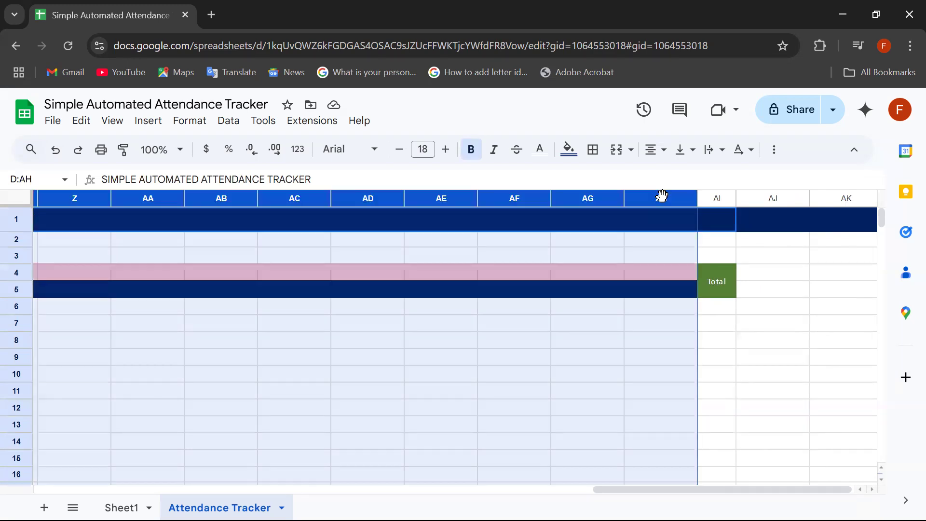
pyautogui.rightClick(661, 195)
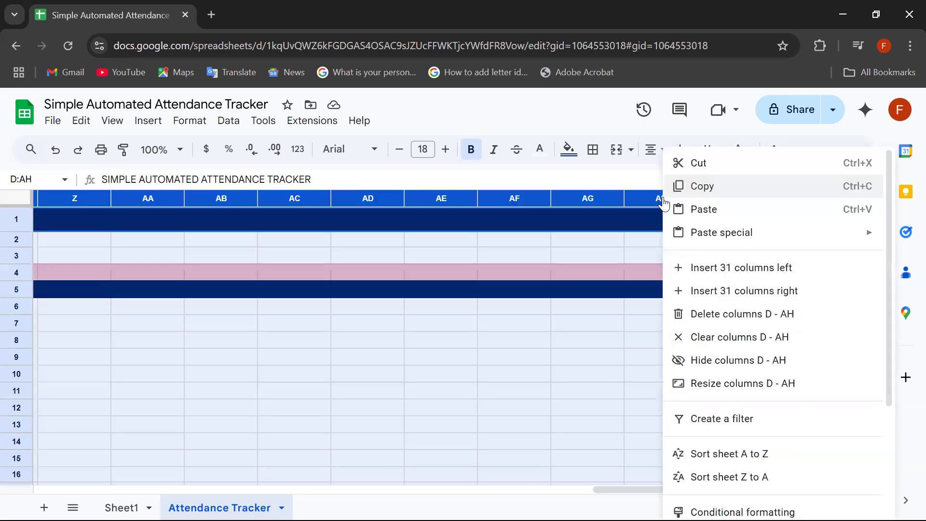
pyautogui.click(787, 386)
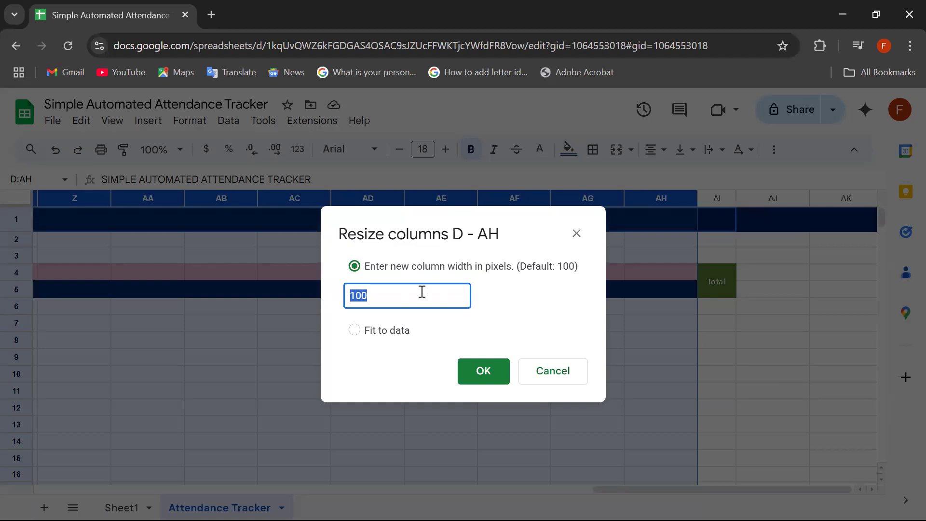
pyautogui.write('27')
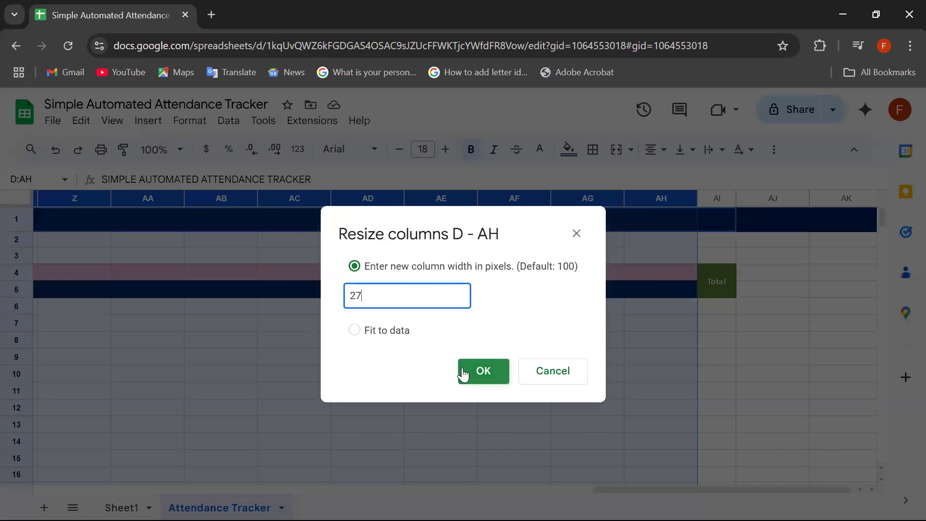
pyautogui.click(463, 373)
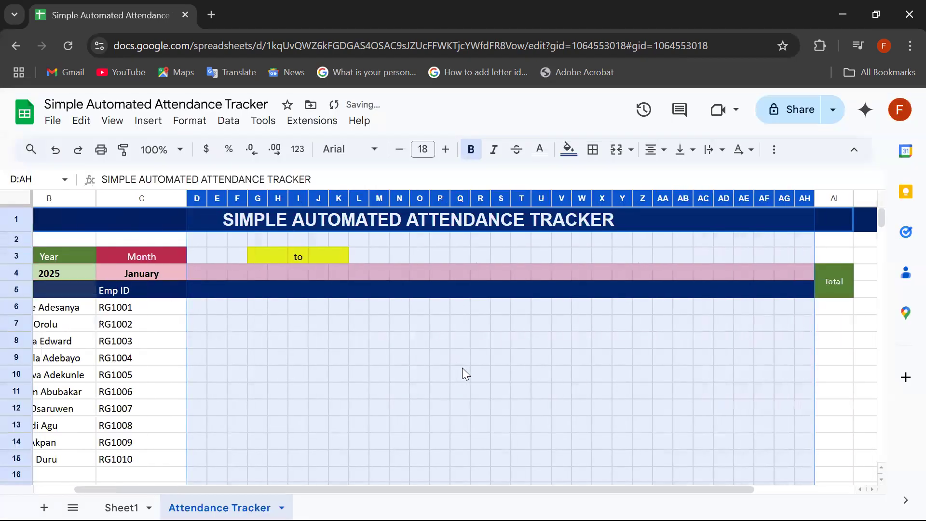
pyautogui.click(332, 328)
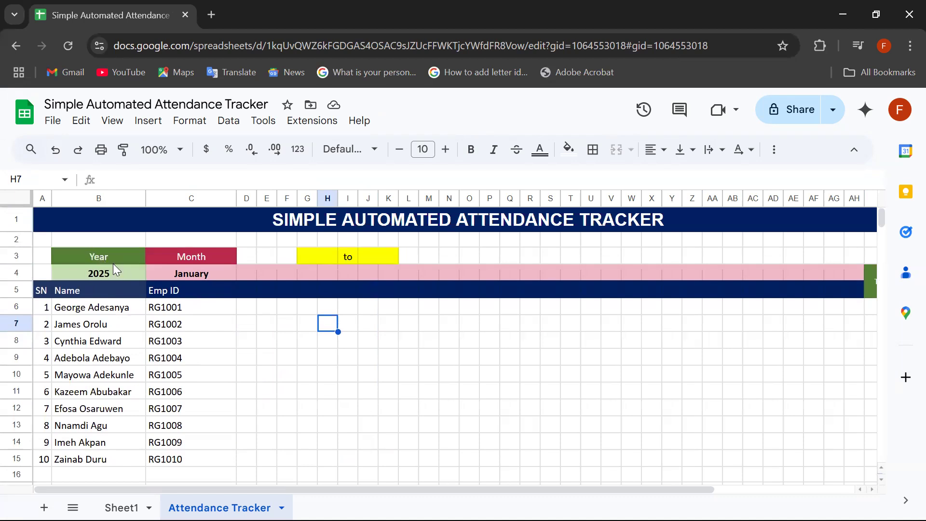
pyautogui.click(114, 275)
pyautogui.click(174, 254)
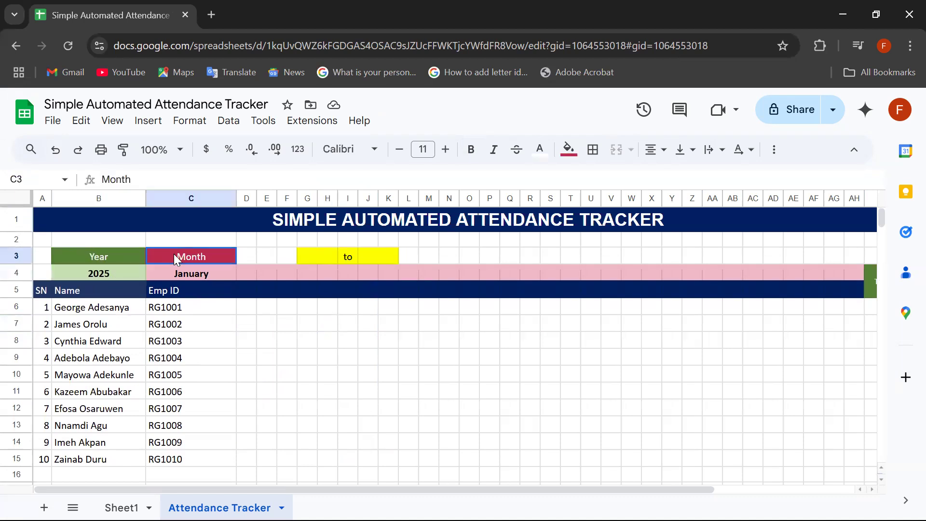
pyautogui.click(205, 275)
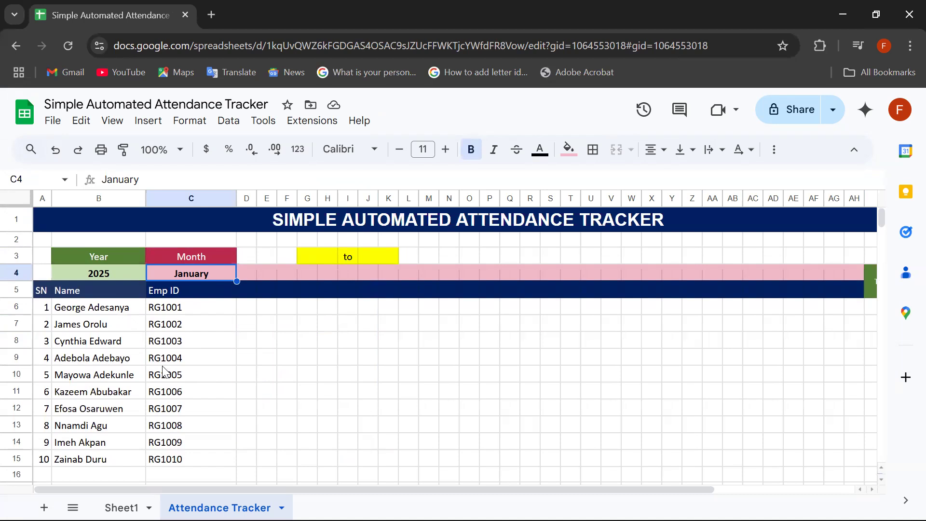
# Step: Enter =DATEVALUE("1"&C4&B4) in merged cell G3 to build the month's start date from the selected month and year
pyautogui.click(327, 256)
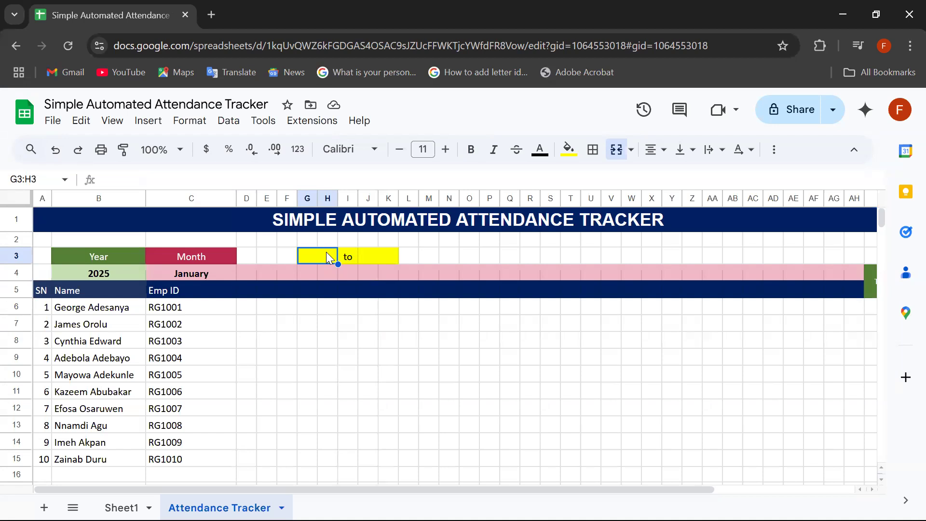
pyautogui.click(199, 175)
pyautogui.write('=datve')
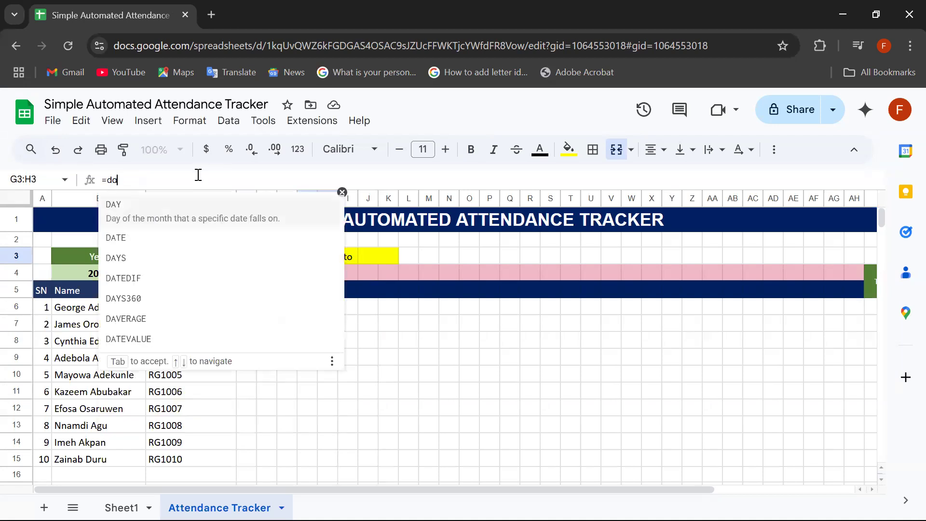
pyautogui.press('BackSpace')
pyautogui.press('BackSpace')
pyautogui.write('eva')
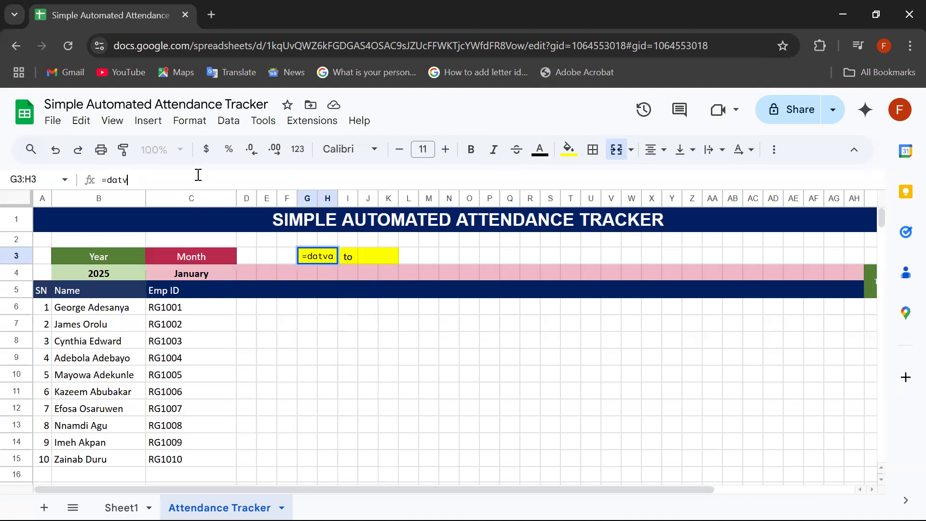
pyautogui.press('Tab')
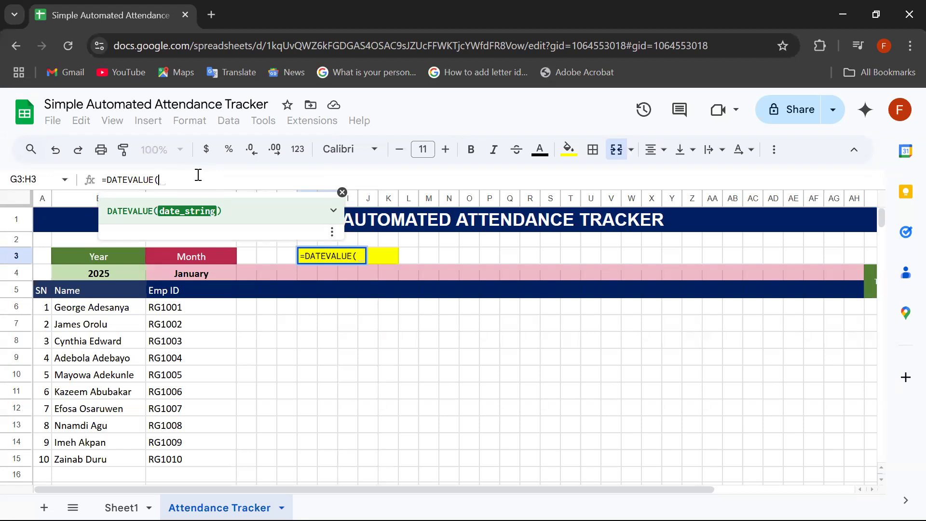
pyautogui.write('"')
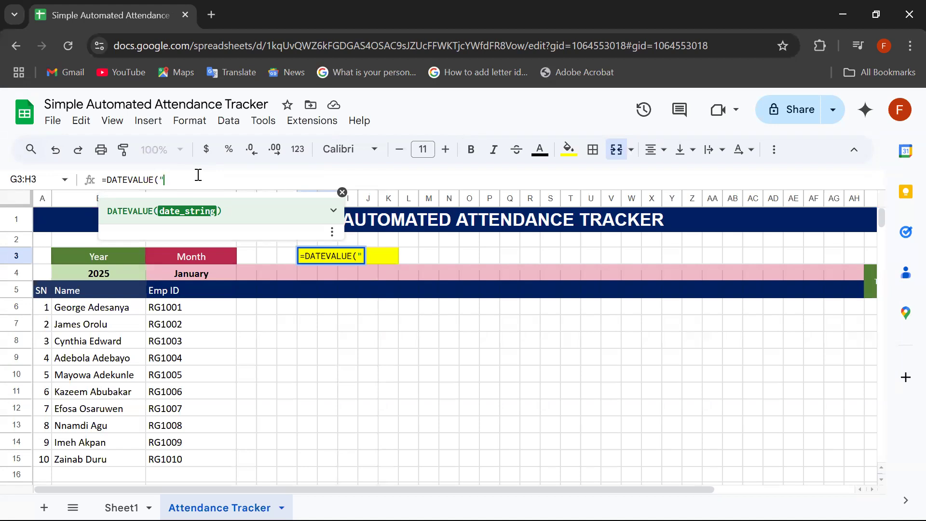
pyautogui.write('1"&')
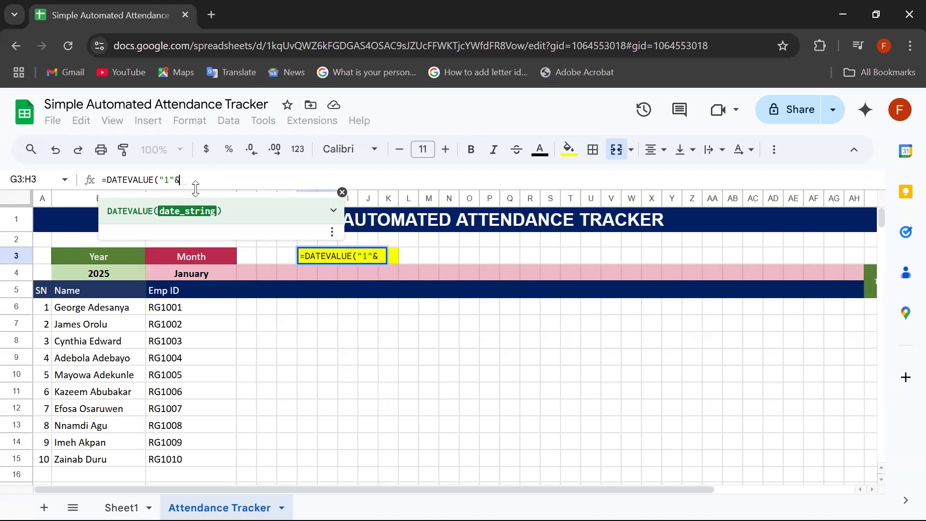
pyautogui.click(211, 274)
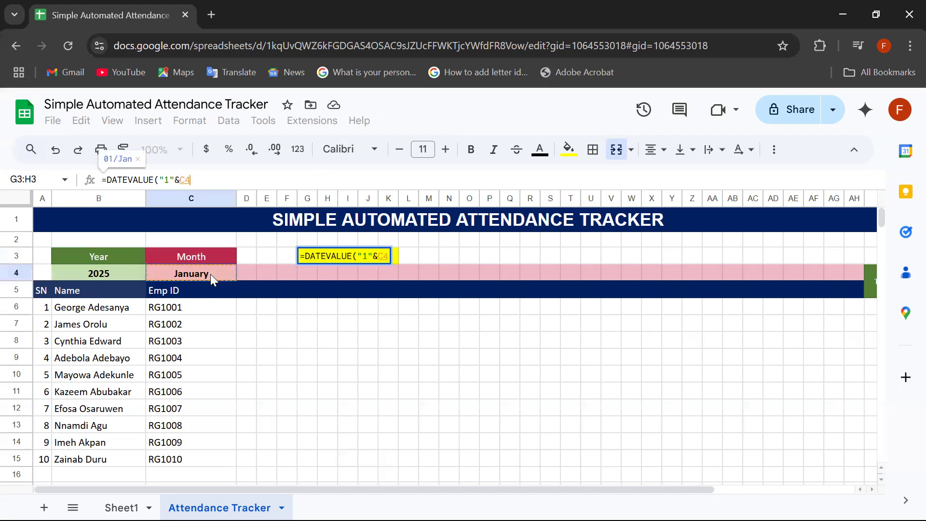
pyautogui.write('&')
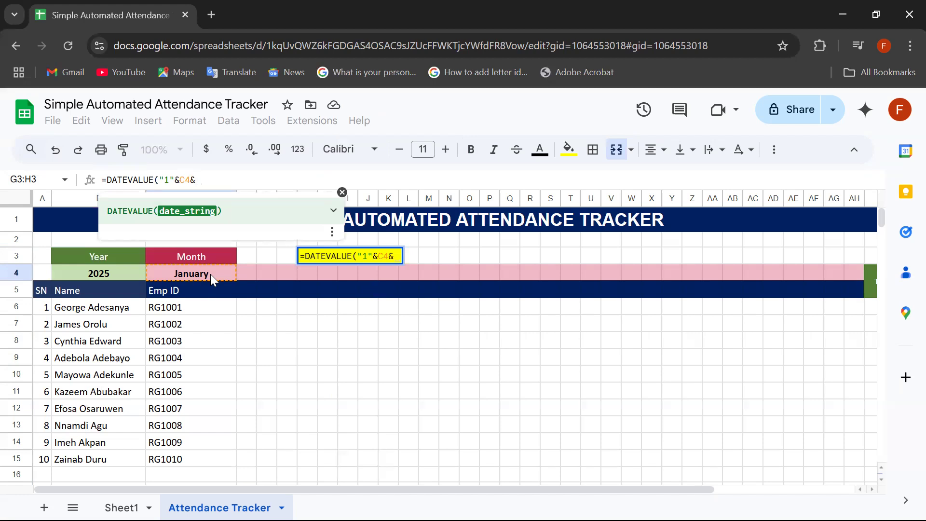
pyautogui.click(131, 270)
pyautogui.write(')')
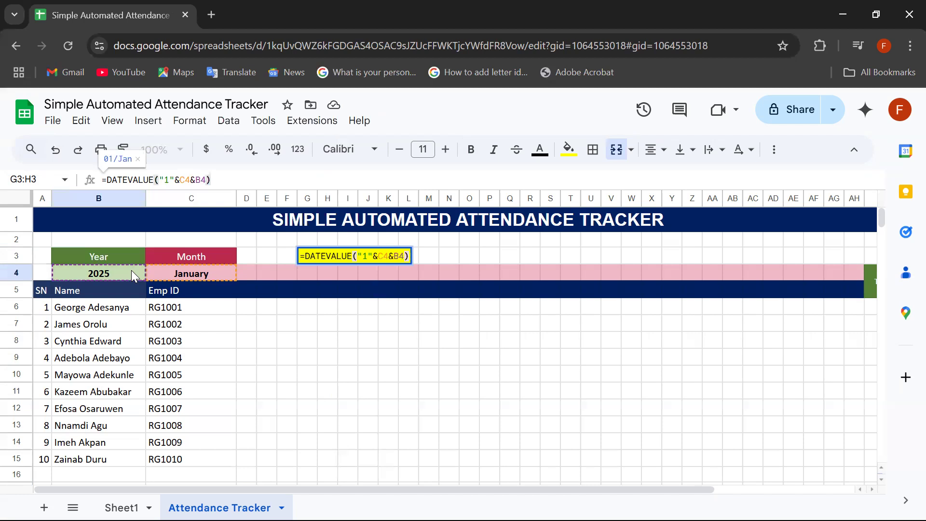
pyautogui.press('Return')
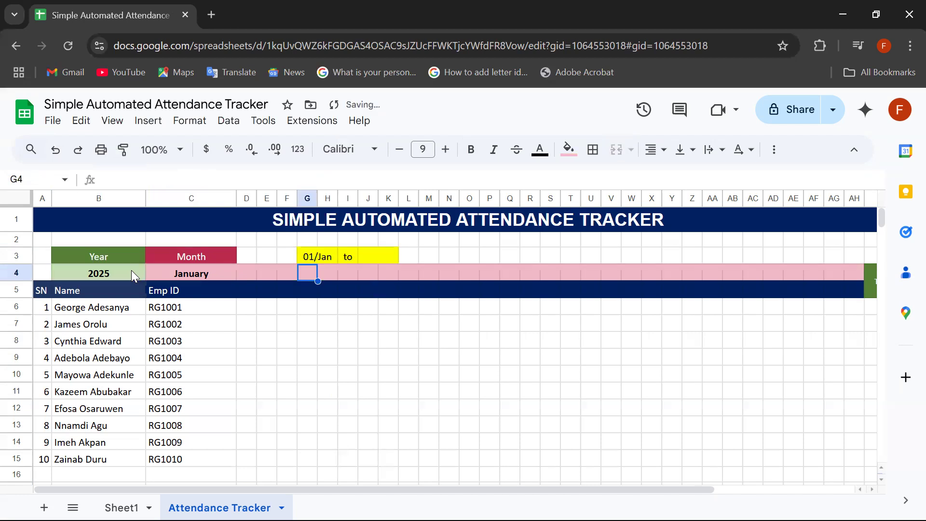
pyautogui.click(318, 257)
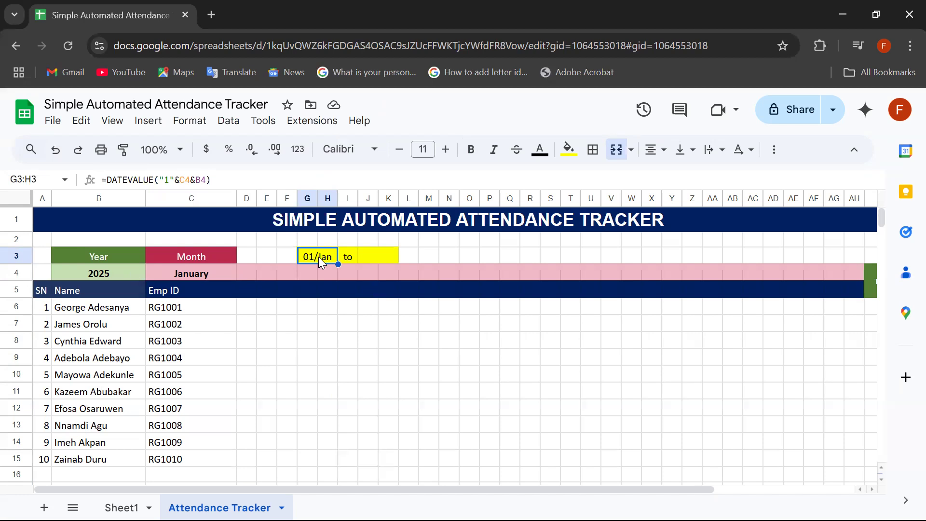
# Step: Enter =EOMONTH(G3,0) in merged cell J3 to calculate the month's end date from the start date
pyautogui.click(383, 257)
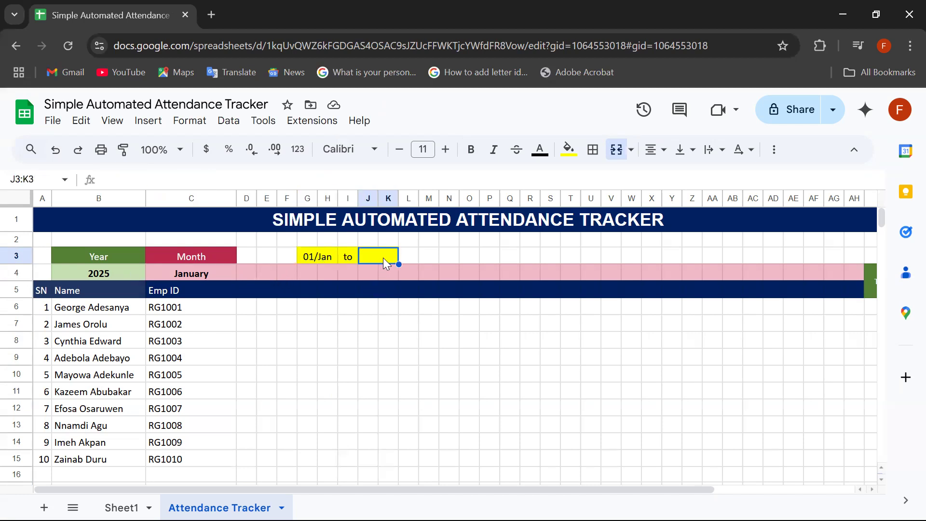
pyautogui.click(306, 178)
pyautogui.write('=E')
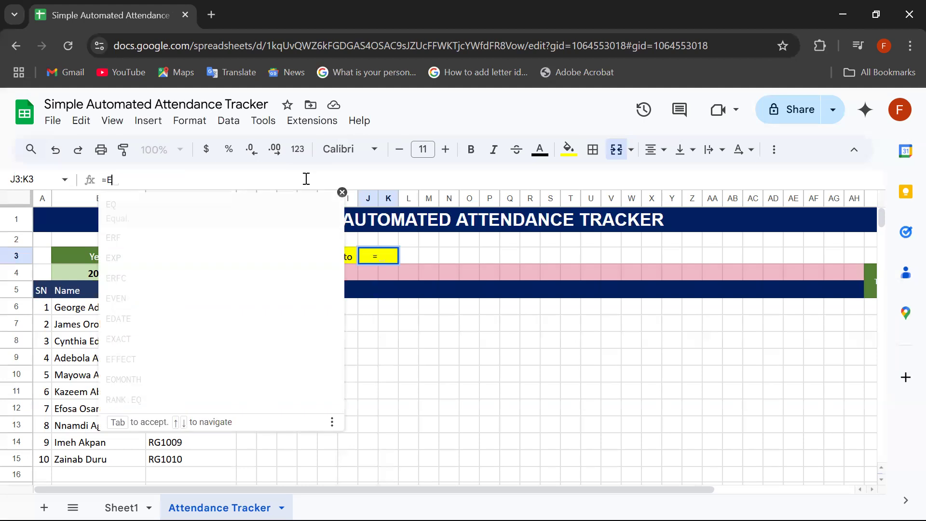
pyautogui.write('O')
pyautogui.press('Tab')
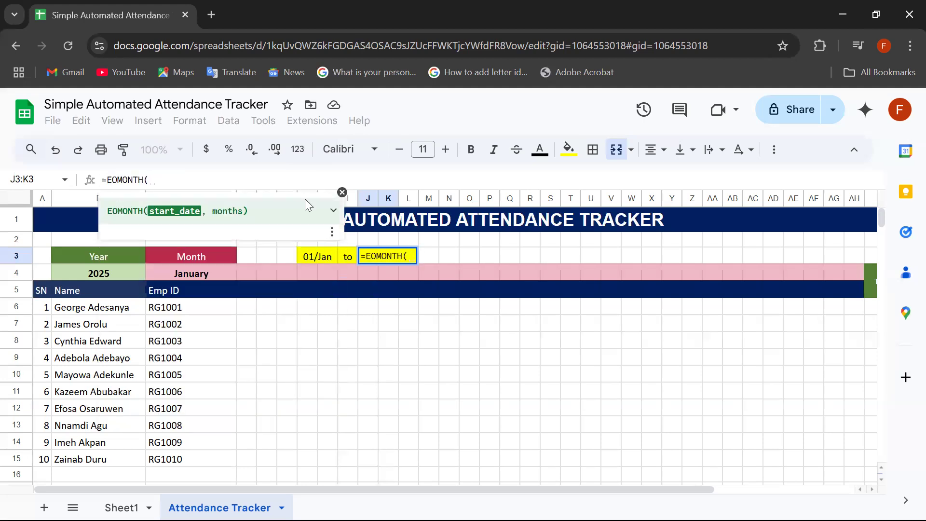
pyautogui.click(326, 258)
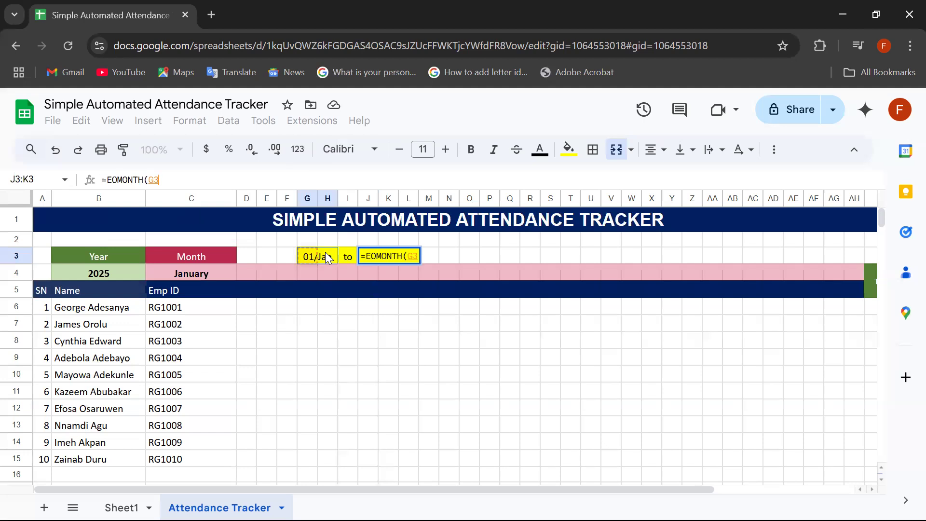
pyautogui.write(', ')
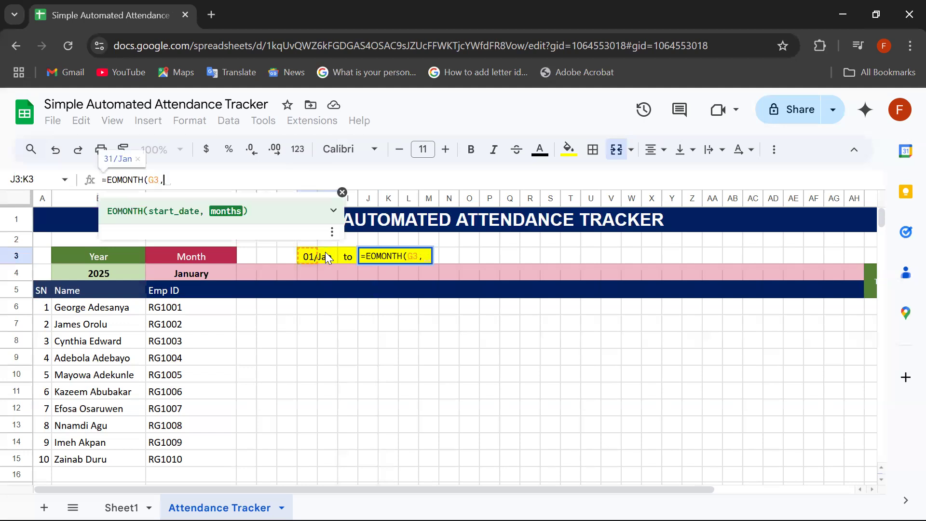
pyautogui.write(')')
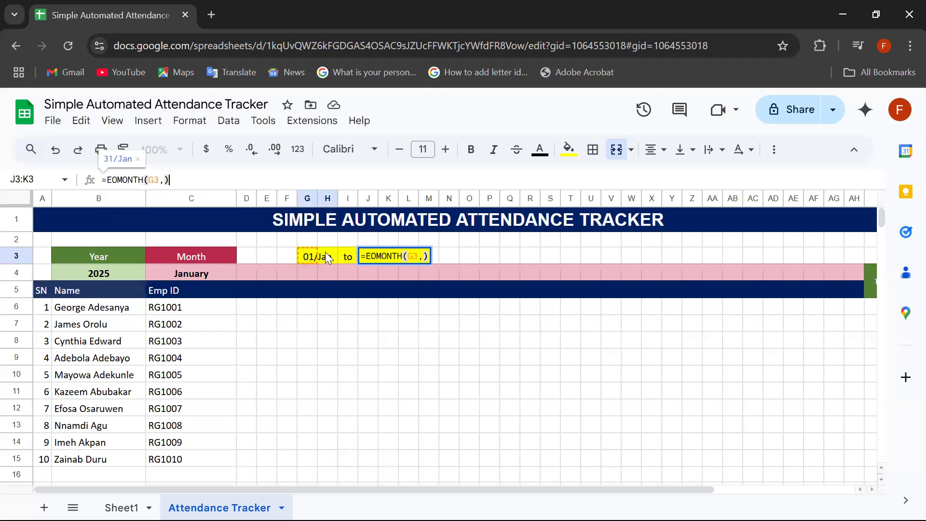
pyautogui.press('Left')
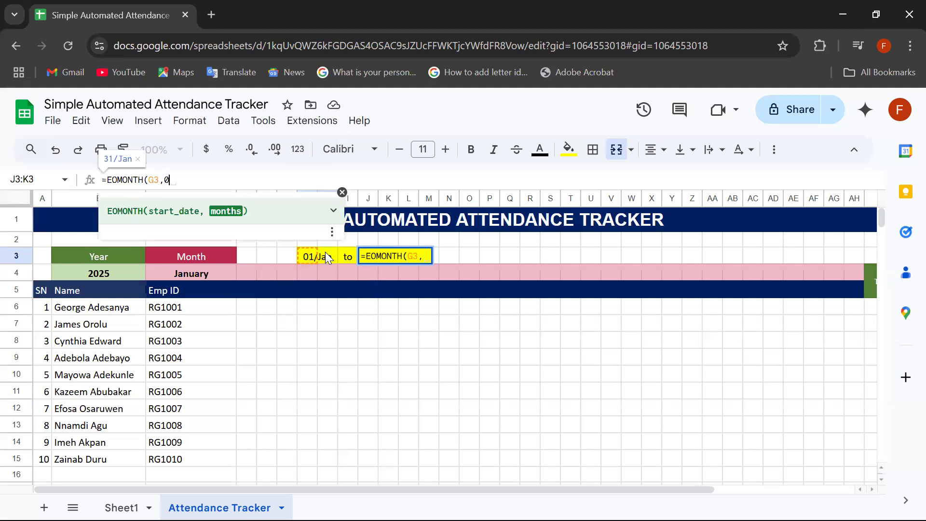
pyautogui.write('0')
pyautogui.press('Right')
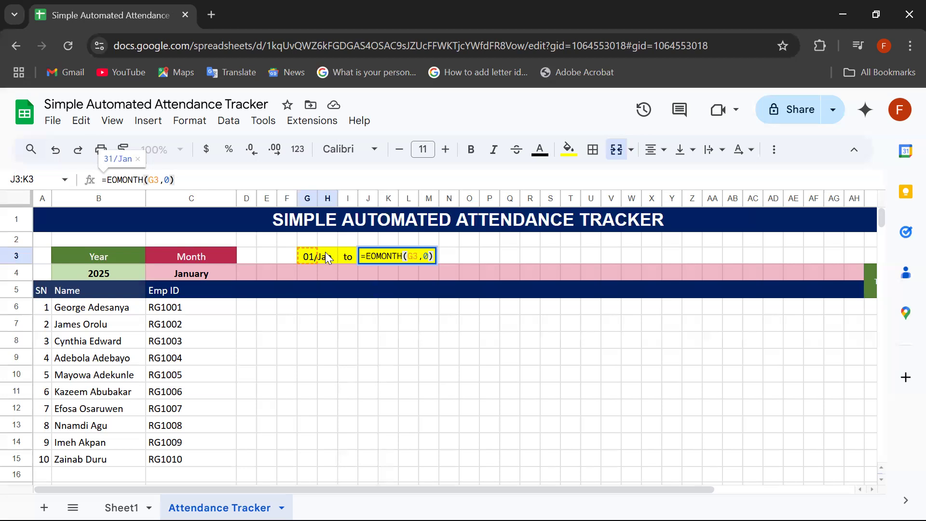
pyautogui.press('Return')
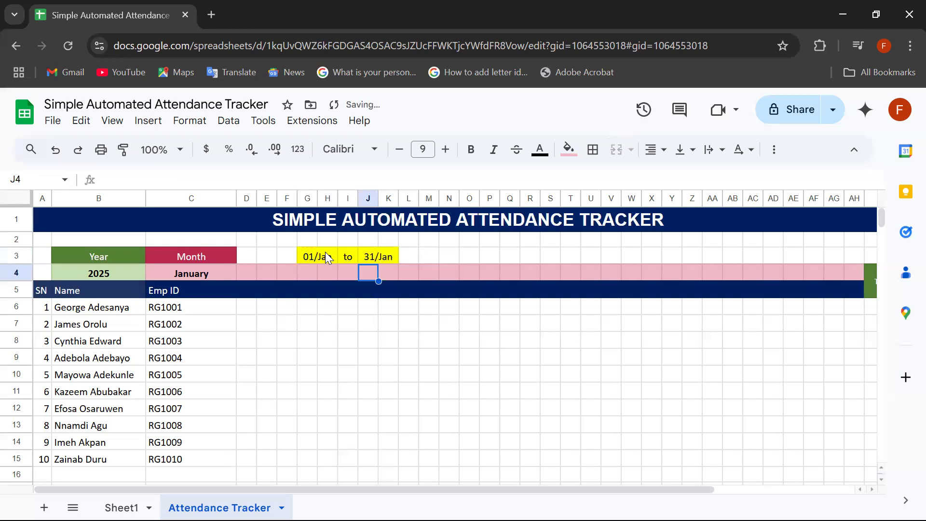
pyautogui.click(381, 256)
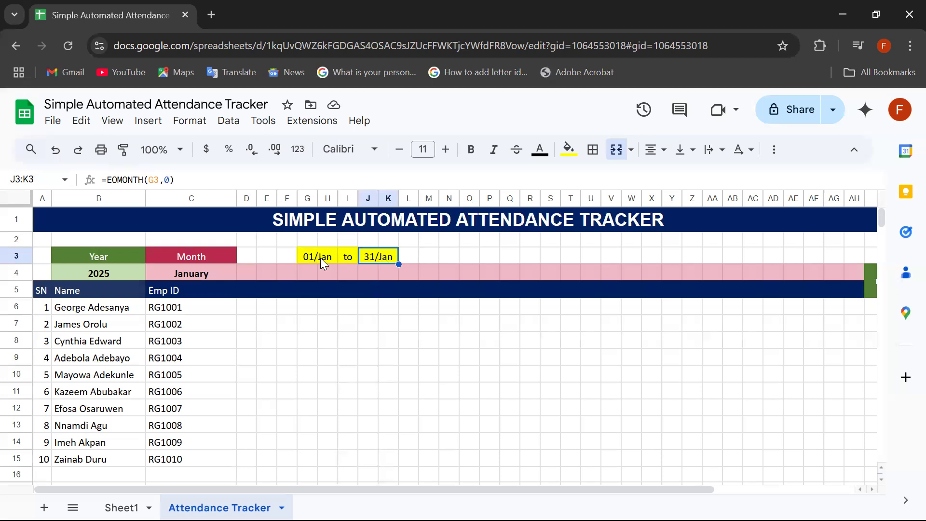
# Step: Examine the custom date and time format applied to the month's end date in merged cell J3
pyautogui.click(321, 257)
pyautogui.click(376, 253)
pyautogui.click(189, 121)
pyautogui.moveTo(228, 120)
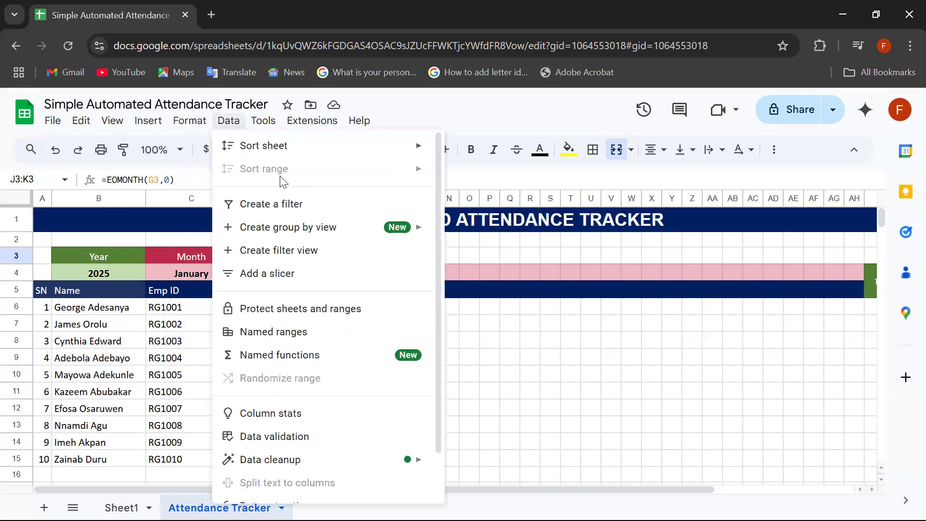
pyautogui.moveTo(189, 121)
pyautogui.moveTo(345, 187)
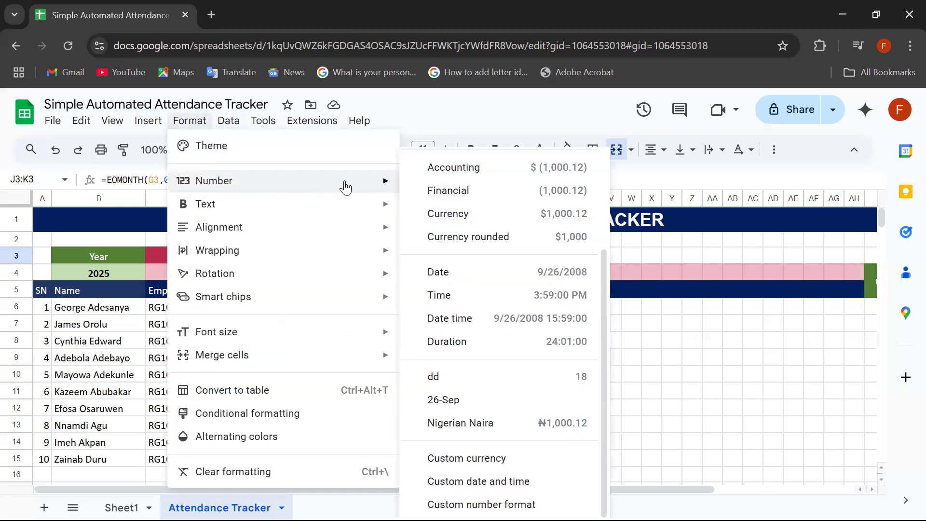
pyautogui.click(539, 483)
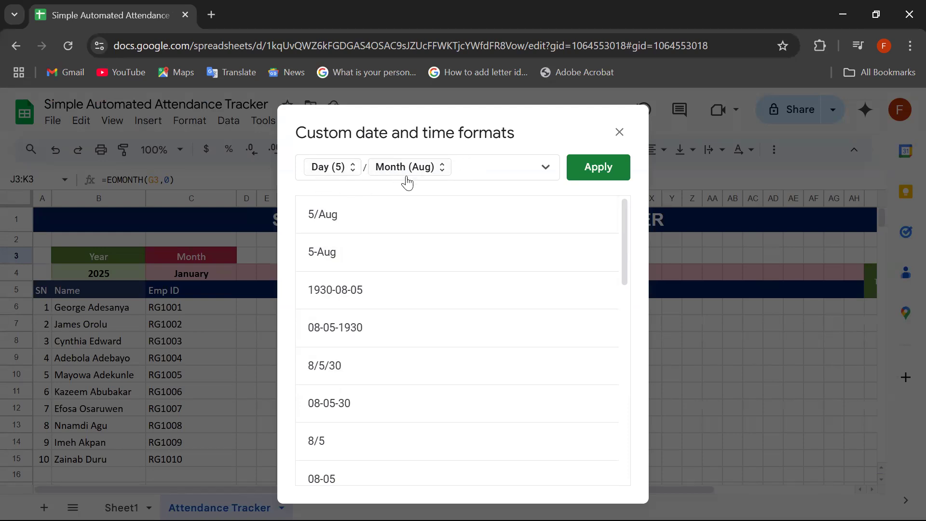
pyautogui.click(619, 132)
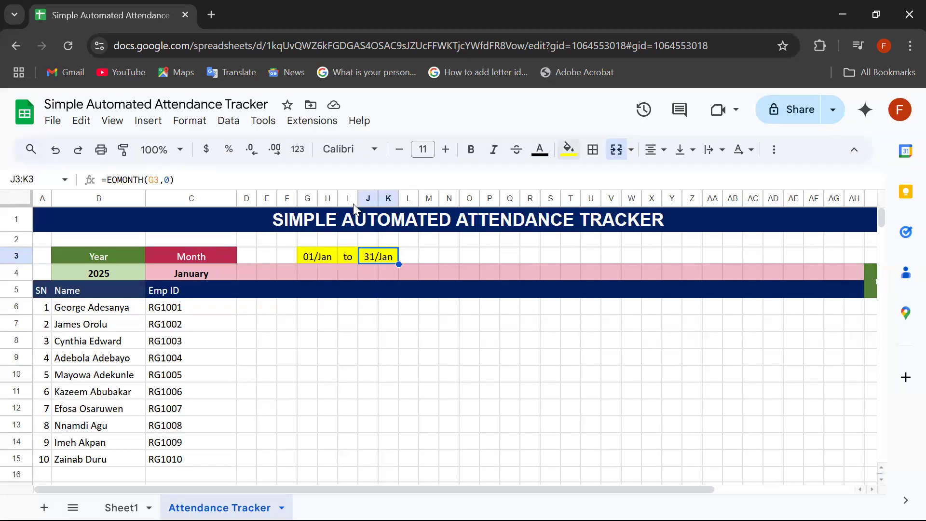
# Step: Enter =G3 in cell D4 to bring the month's start date into the first day column
pyautogui.click(250, 273)
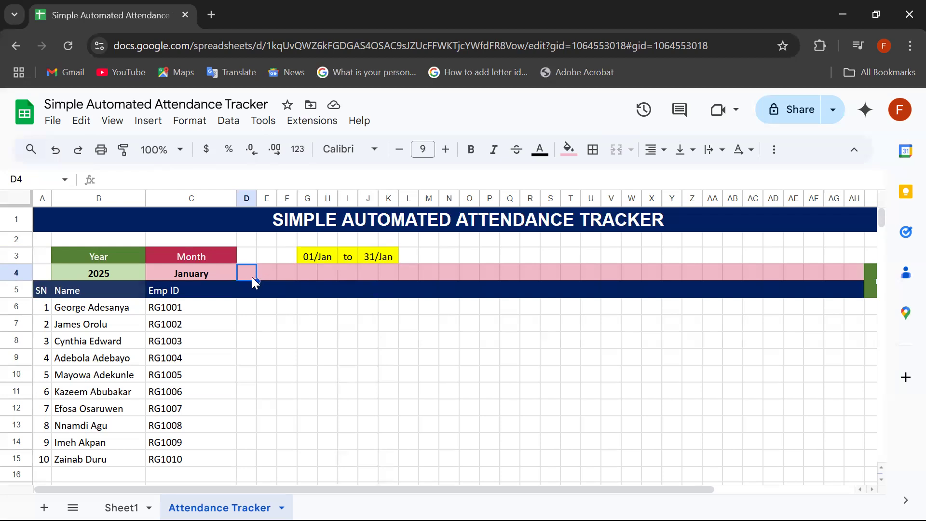
pyautogui.write('=')
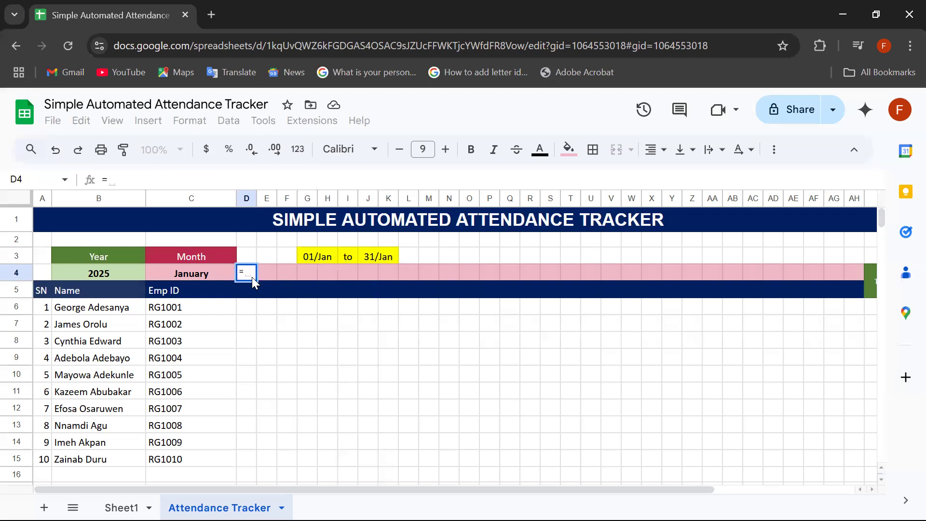
pyautogui.click(310, 255)
pyautogui.press('Return')
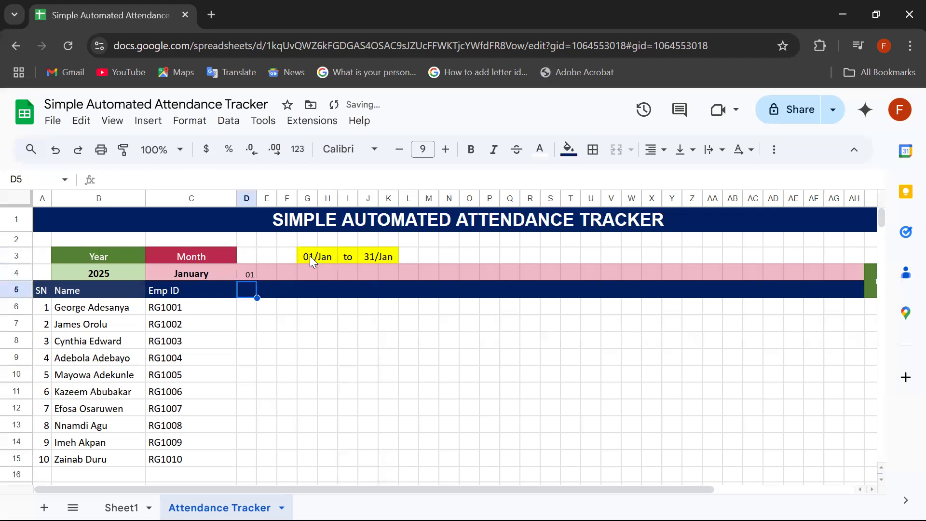
# Step: Try filling the D4 formula across to AH4 and applying the 8/5/30 month/day/year format to the range
pyautogui.click(247, 276)
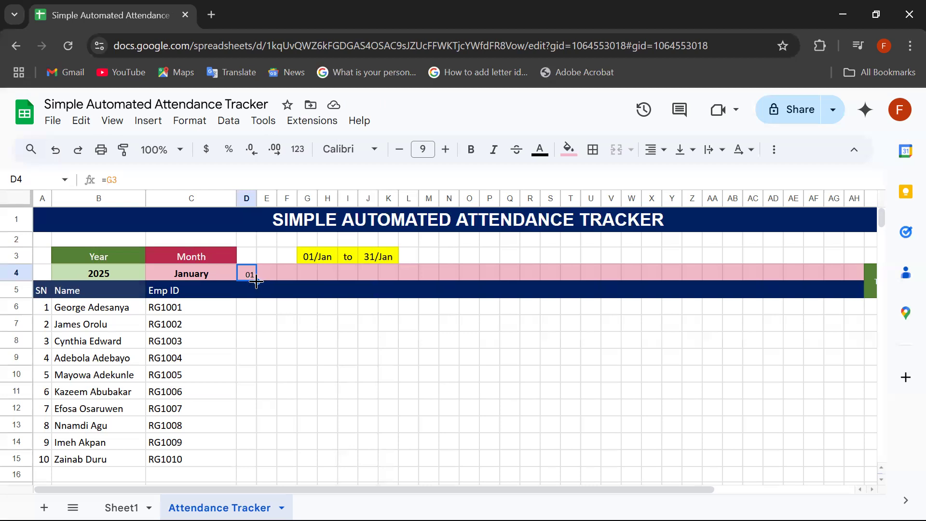
pyautogui.moveTo(256, 282); pyautogui.dragTo(755, 274)
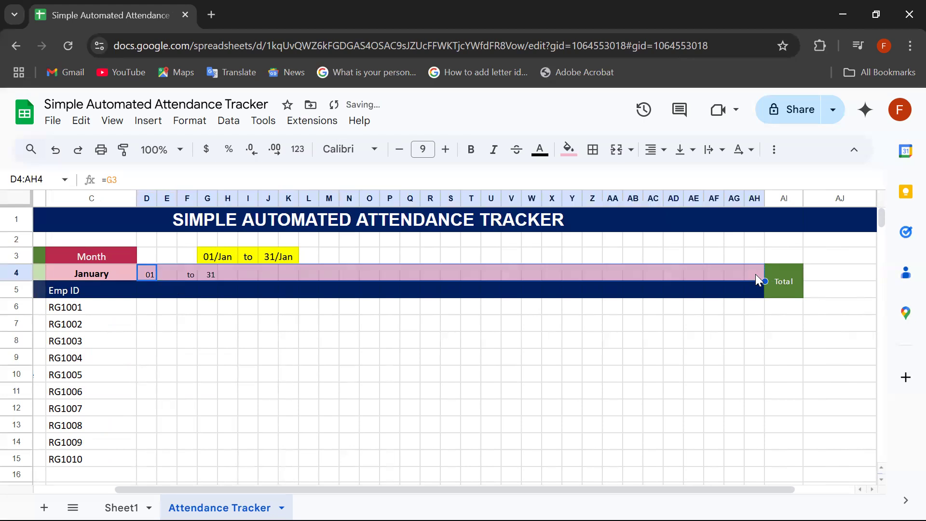
pyautogui.click(200, 124)
pyautogui.moveTo(323, 359)
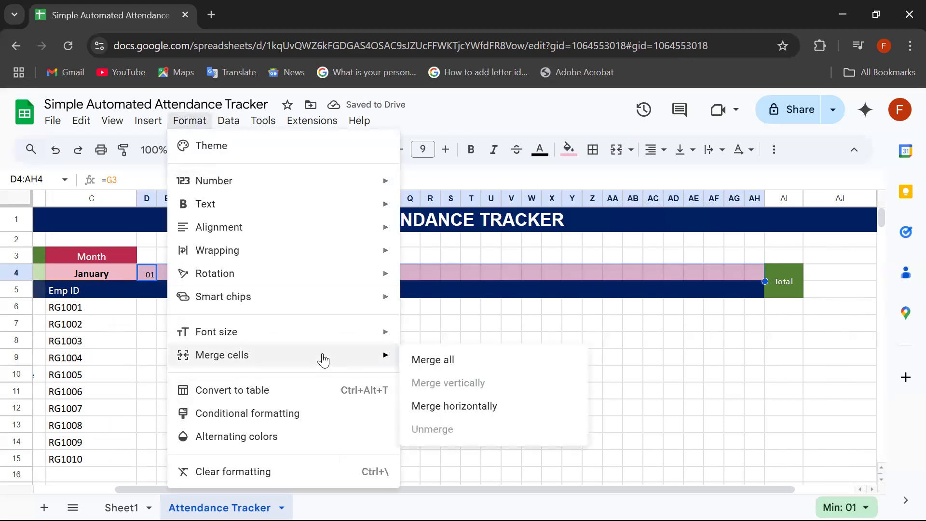
pyautogui.moveTo(326, 182)
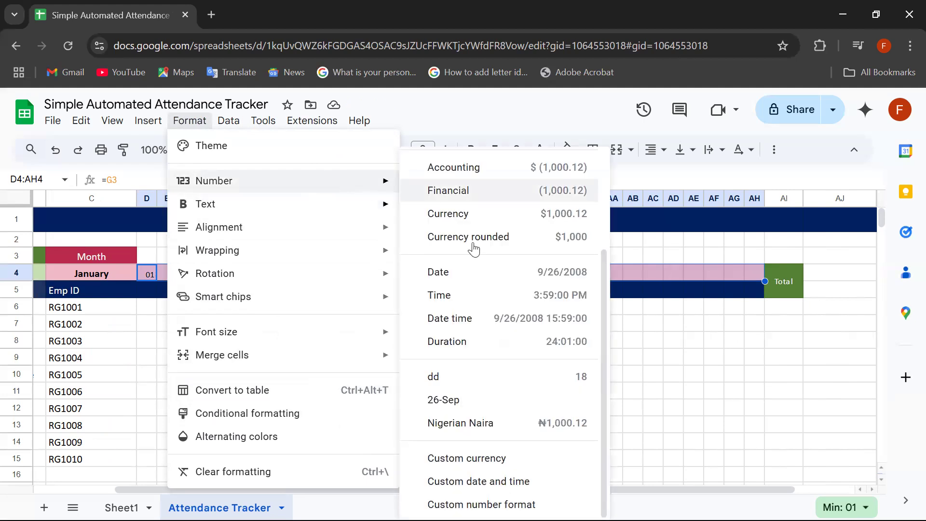
pyautogui.click(501, 482)
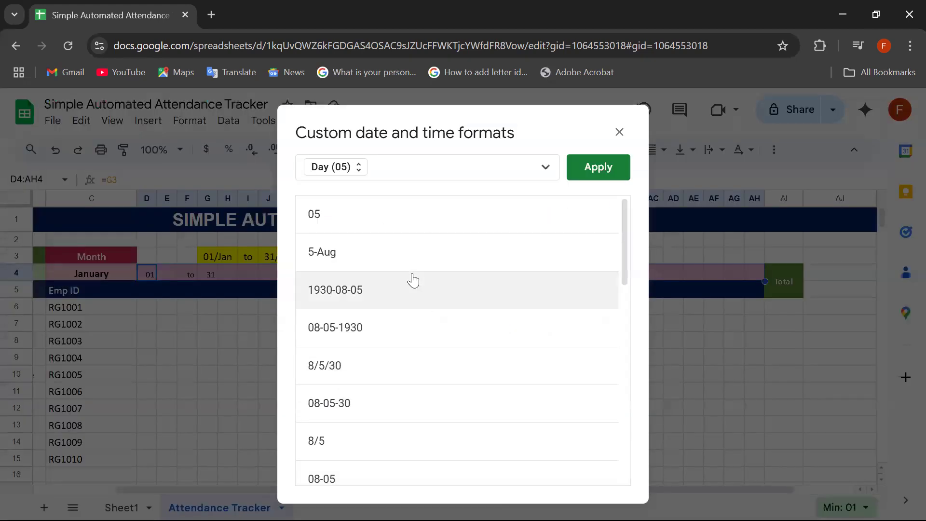
pyautogui.scroll(-5, 413, 279)
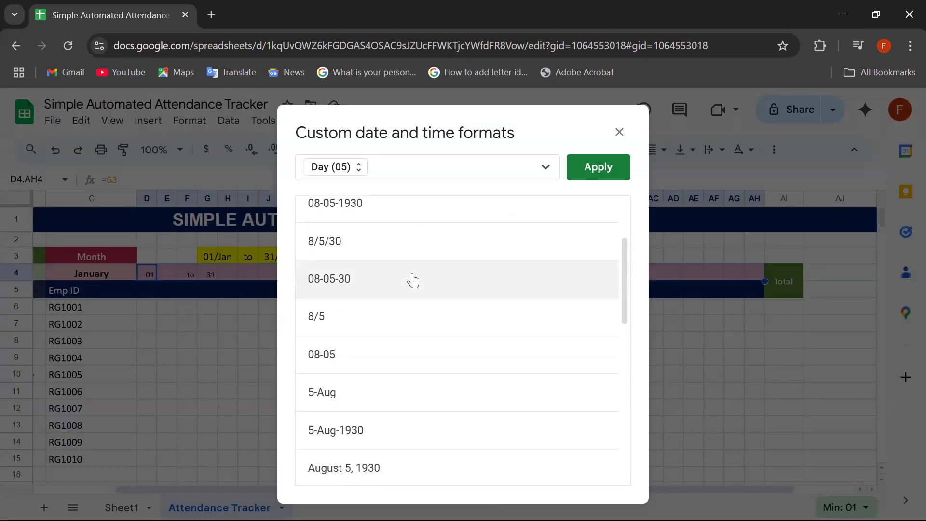
pyautogui.scroll(-2, 413, 279)
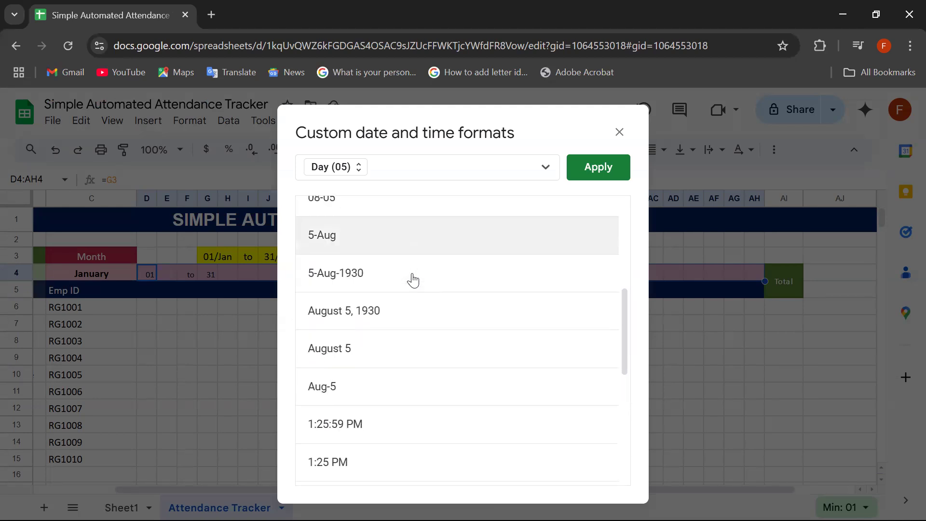
pyautogui.scroll(-4, 414, 279)
pyautogui.scroll(6, 413, 279)
pyautogui.scroll(-8, 413, 279)
pyautogui.scroll(10, 413, 280)
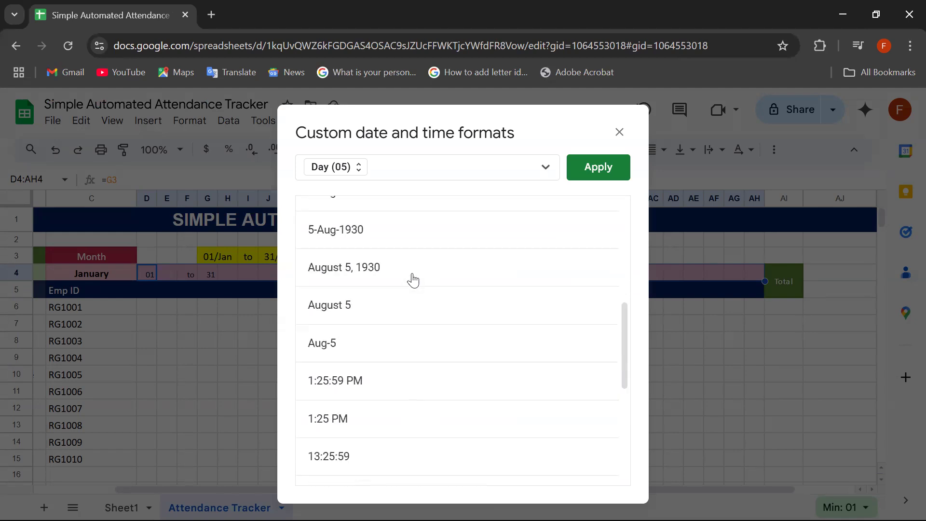
pyautogui.scroll(3, 413, 280)
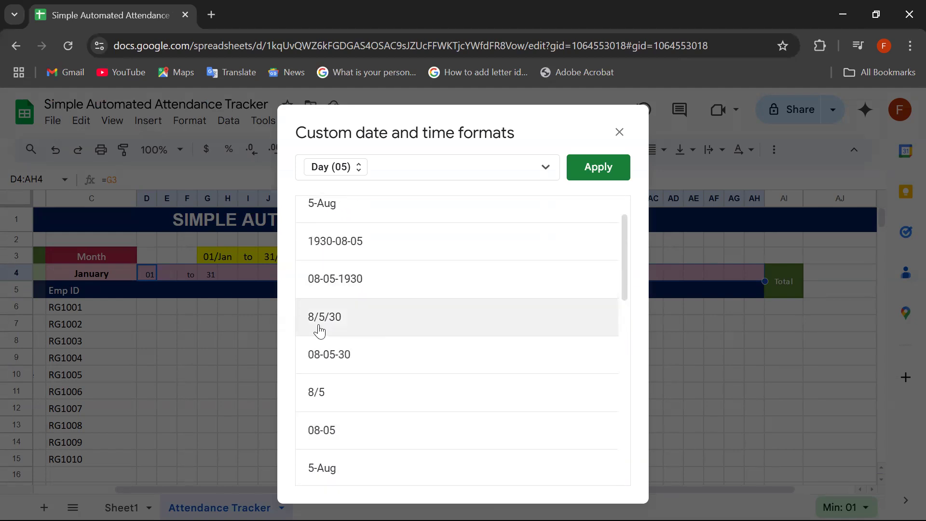
pyautogui.click(355, 333)
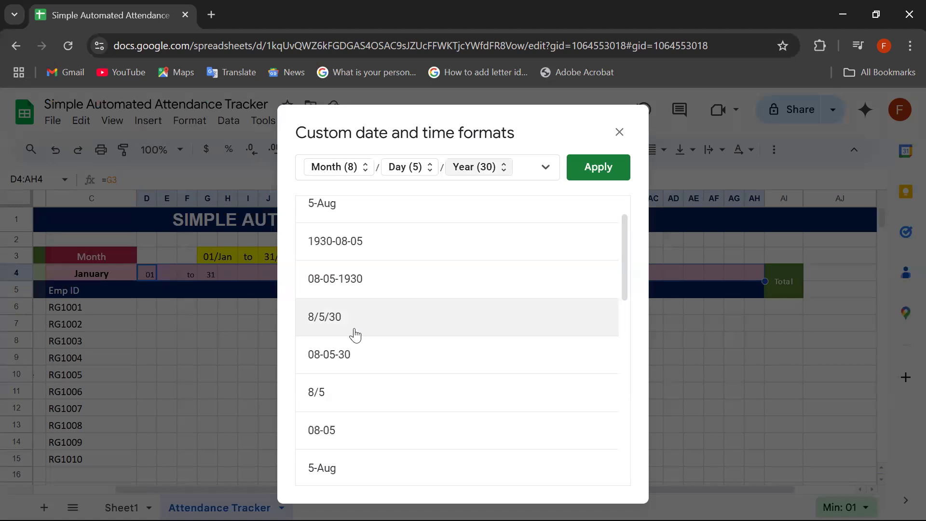
pyautogui.click(587, 174)
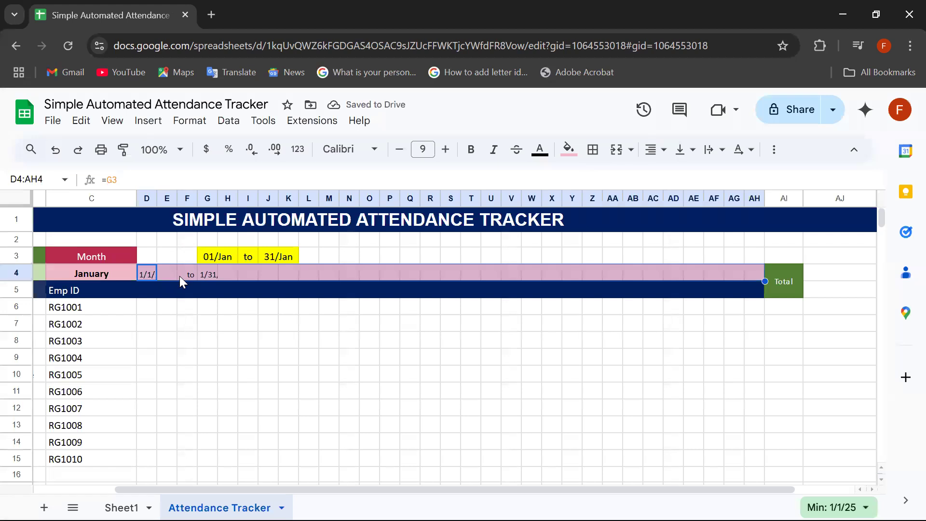
# Step: Undo the date format and the formula fill across D4:AH4
pyautogui.click(139, 273)
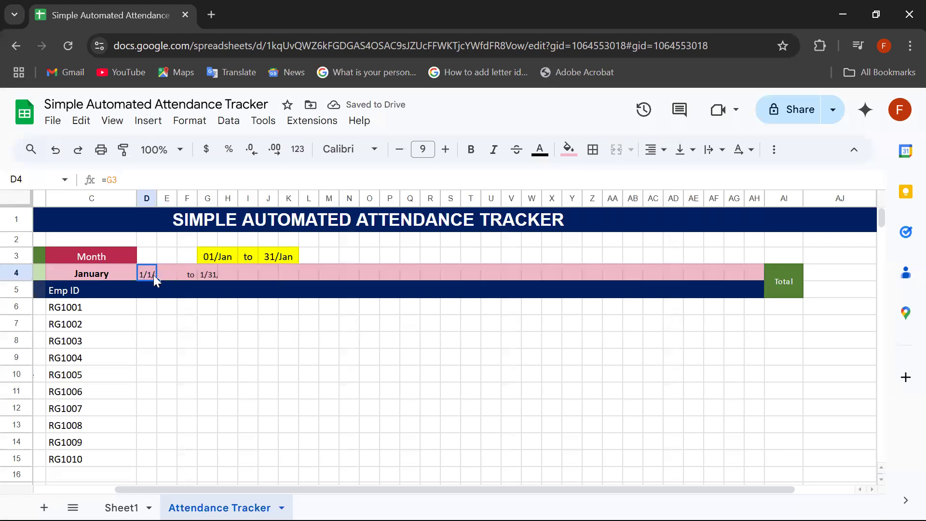
pyautogui.click(204, 274)
pyautogui.click(184, 274)
pyautogui.hotkey('ctrl', 'z')
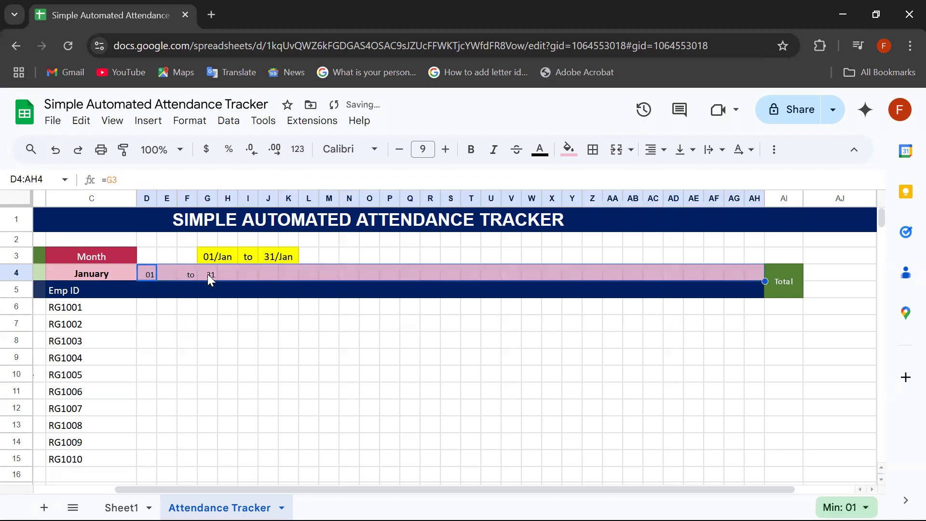
pyautogui.hotkey('ctrl', 'z')
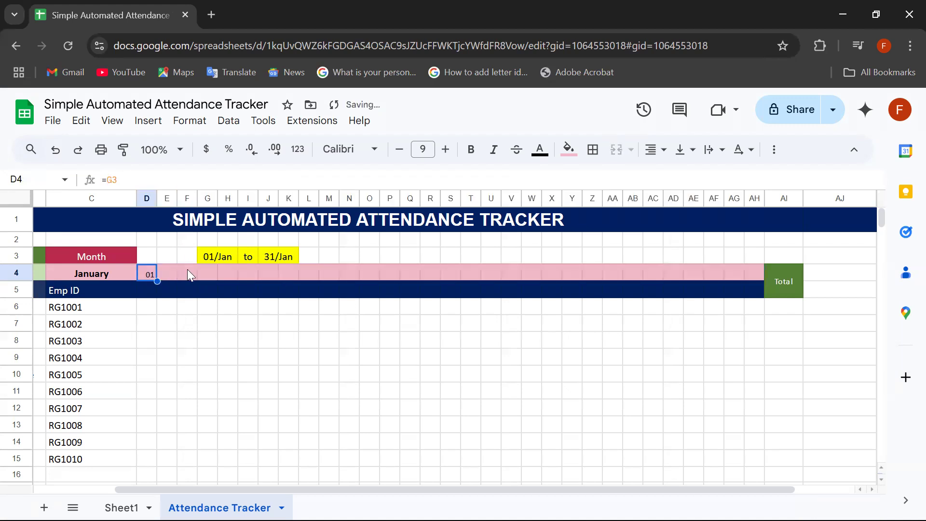
# Step: Apply the custom 8/5/30 month/day/year date format to the day header cells D4:AH4
pyautogui.click(187, 269)
pyautogui.click(144, 272)
pyautogui.hotkey('shift', 'Right')
pyautogui.hotkey('shift', 'Right')
pyautogui.hotkey('shift', 'Right')
pyautogui.hotkey('shift', 'Right')
pyautogui.hotkey('shift', 'Right')
pyautogui.hotkey('shift', 'Right')
pyautogui.hotkey('shift', 'Right')
pyautogui.hotkey('shift', 'Right')
pyautogui.hotkey('shift', 'Right')
pyautogui.hotkey('shift', 'Right')
pyautogui.hotkey('shift', 'Right')
pyautogui.hotkey('shift', 'Right')
pyautogui.hotkey('shift', 'Right')
pyautogui.hotkey('shift', 'Right')
pyautogui.hotkey('shift', 'Right')
pyautogui.hotkey('shift', 'Right')
pyautogui.hotkey('shift', 'Right')
pyautogui.hotkey('shift', 'Right')
pyautogui.hotkey('shift', 'Right')
pyautogui.hotkey('shift', 'Right')
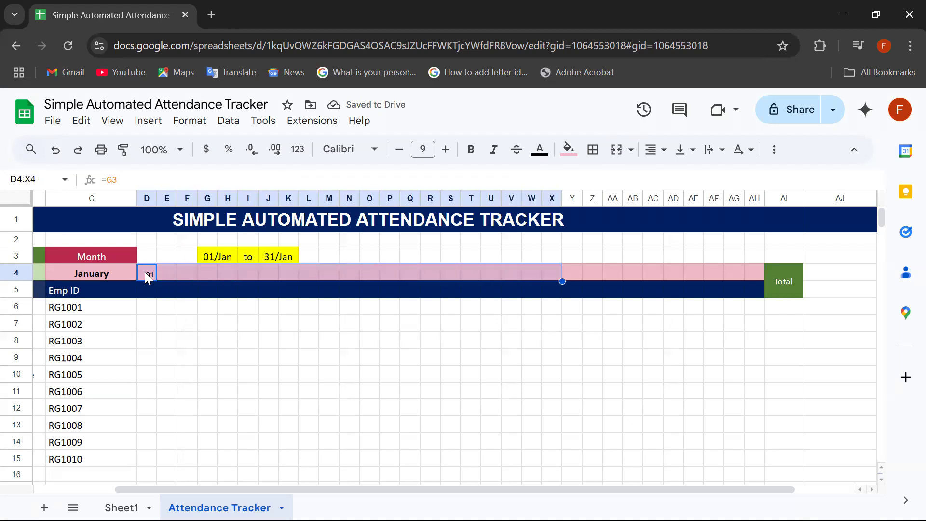
pyautogui.hotkey('shift', 'Right')
pyautogui.hotkey('shift', 'Right')
pyautogui.hotkey('shift', 'Right')
pyautogui.hotkey('shift', 'Right')
pyautogui.hotkey('shift', 'Right')
pyautogui.hotkey('shift', 'Right')
pyautogui.hotkey('shift', 'Right')
pyautogui.hotkey('shift', 'Right')
pyautogui.hotkey('shift', 'Right')
pyautogui.hotkey('shift', 'Right')
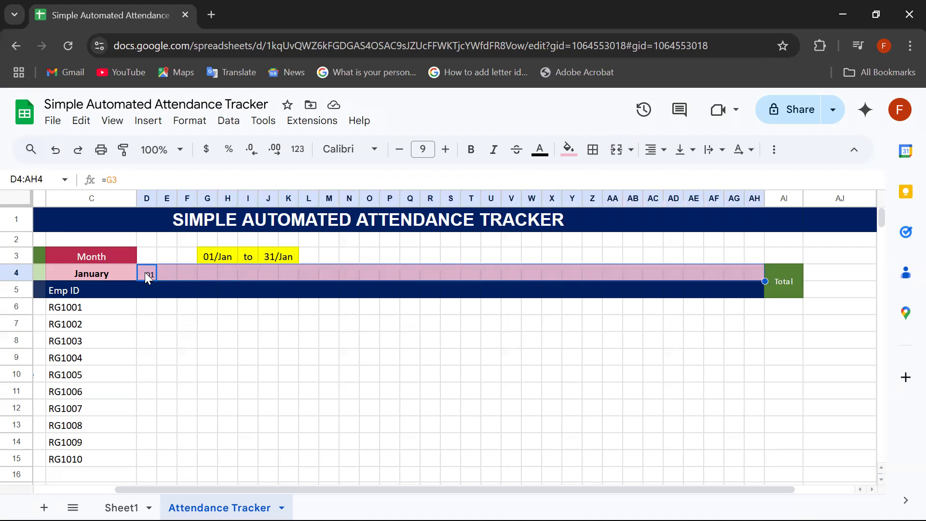
pyautogui.click(187, 122)
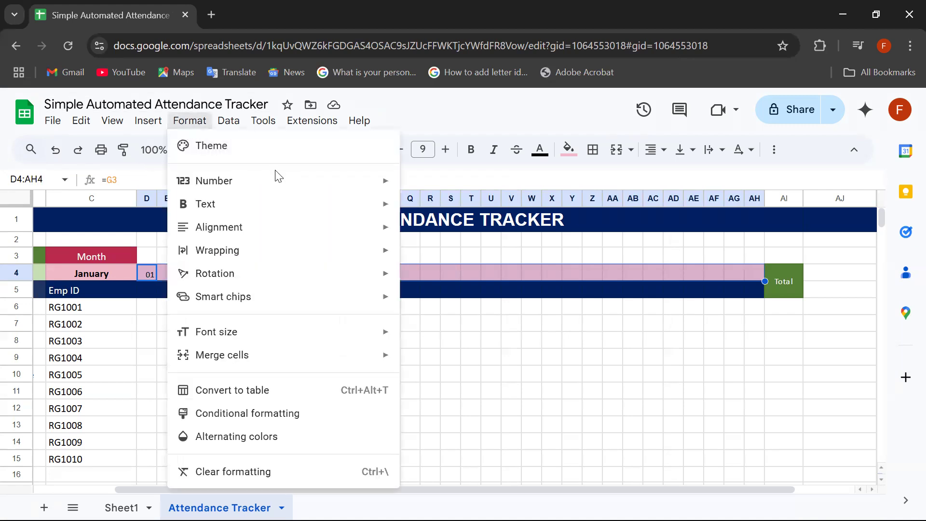
pyautogui.moveTo(279, 182)
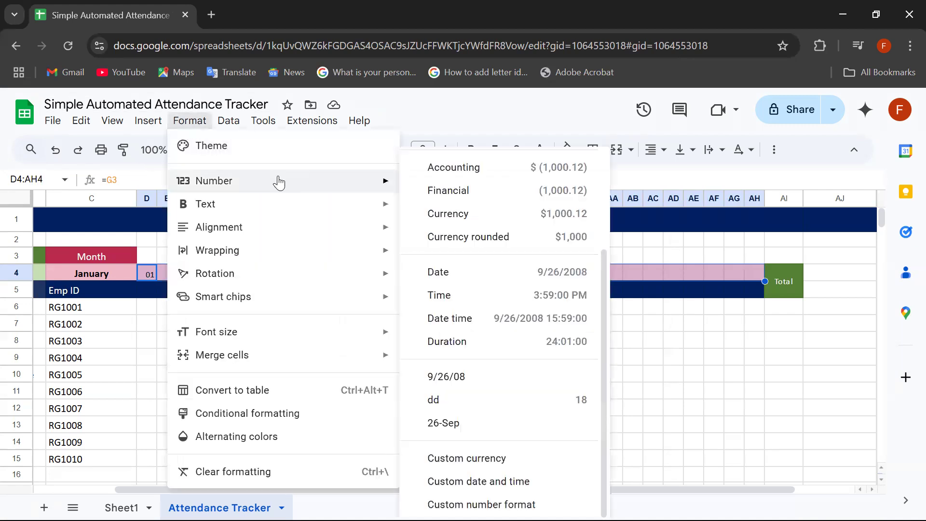
pyautogui.click(488, 480)
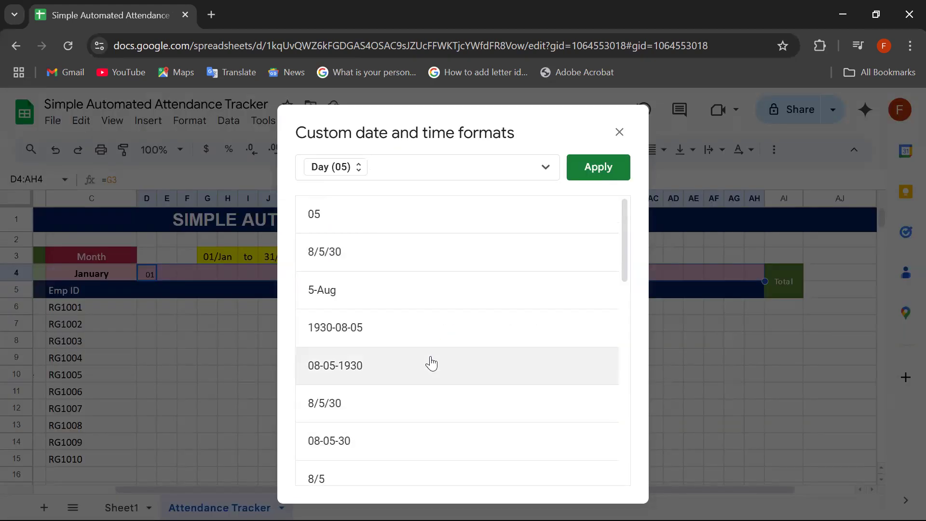
pyautogui.click(386, 246)
pyautogui.click(579, 171)
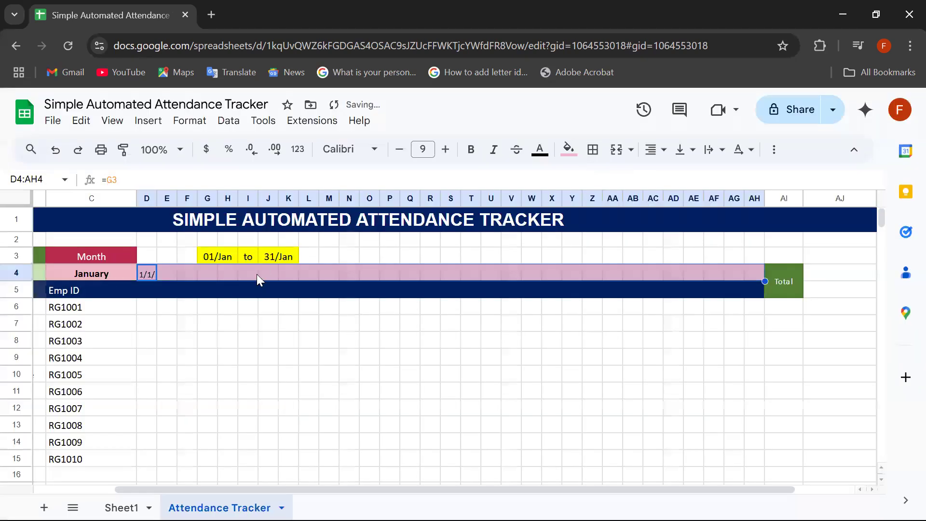
# Step: Widen column D enough to fit the full date in D4
pyautogui.click(151, 277)
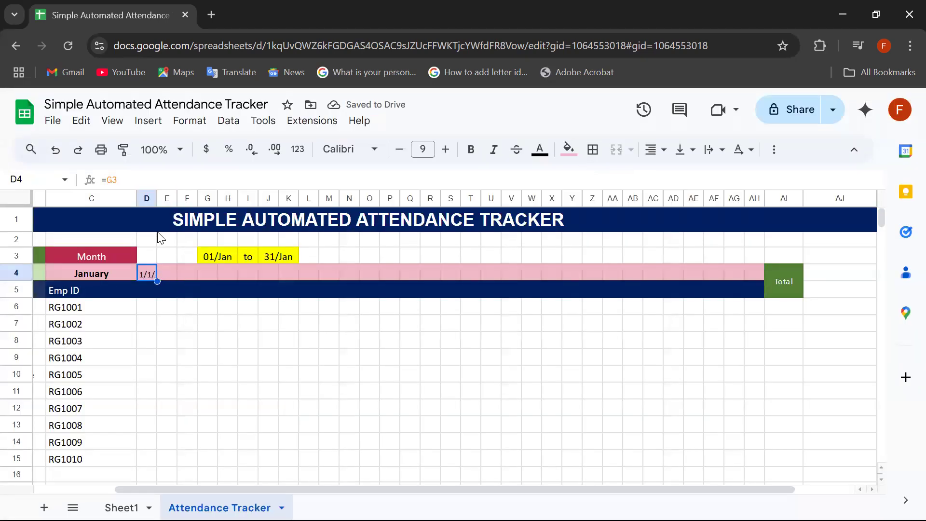
pyautogui.moveTo(157, 198); pyautogui.dragTo(170, 198)
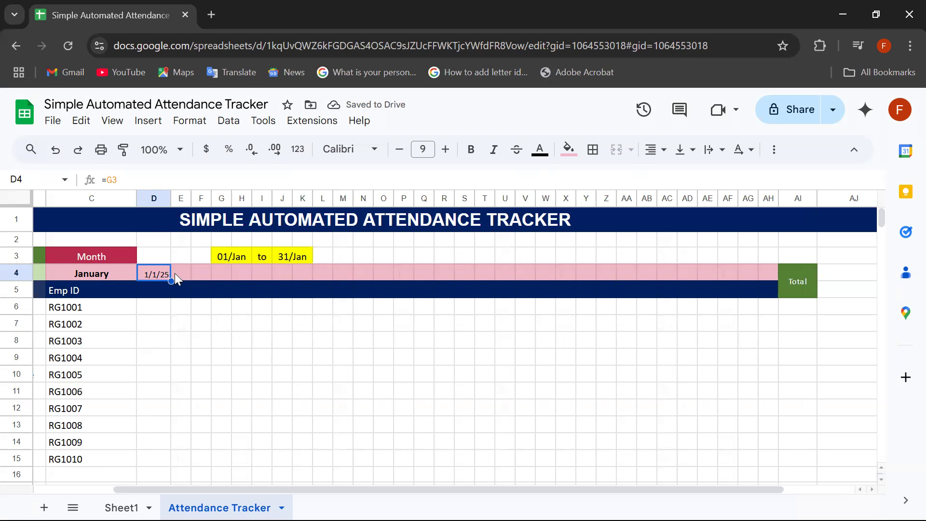
# Step: Write the formula =IF(D4>J3,D4+1,"EOM") in cell E4
pyautogui.click(176, 274)
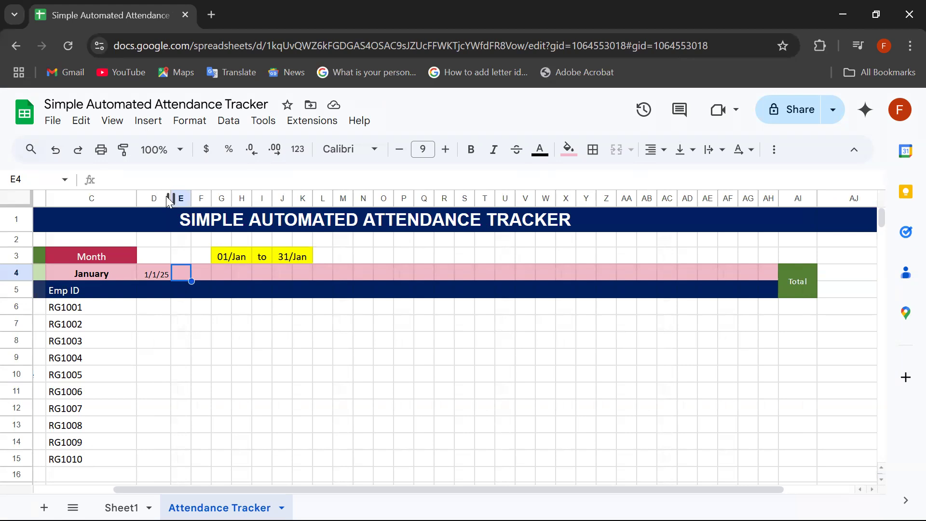
pyautogui.click(162, 177)
pyautogui.write('=')
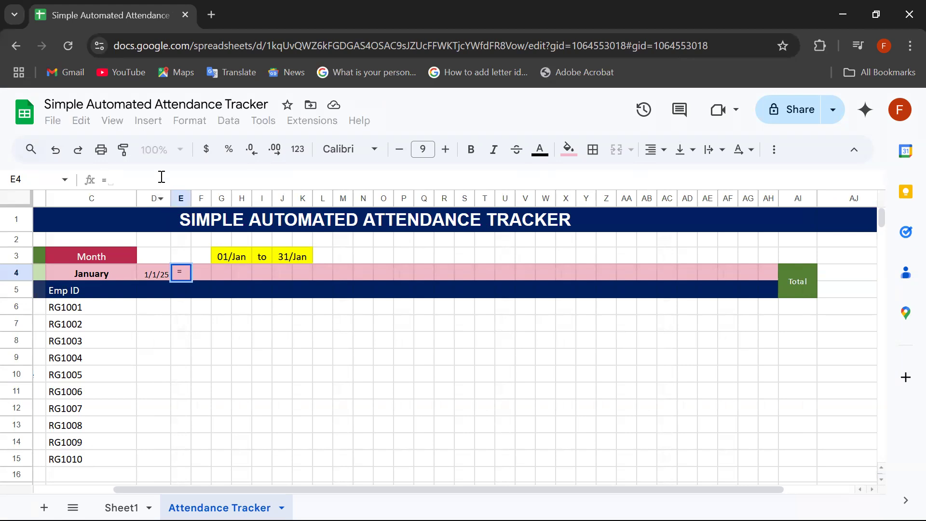
pyautogui.write('IF(')
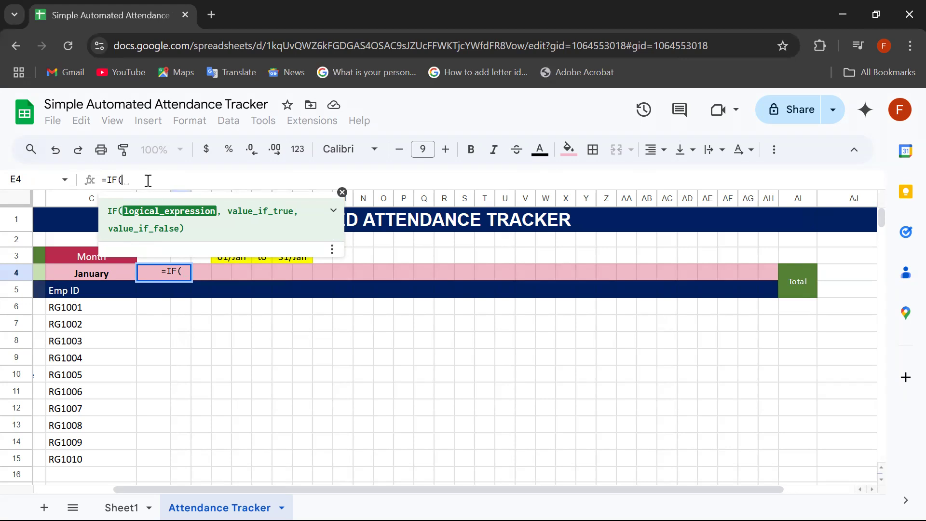
pyautogui.write('D')
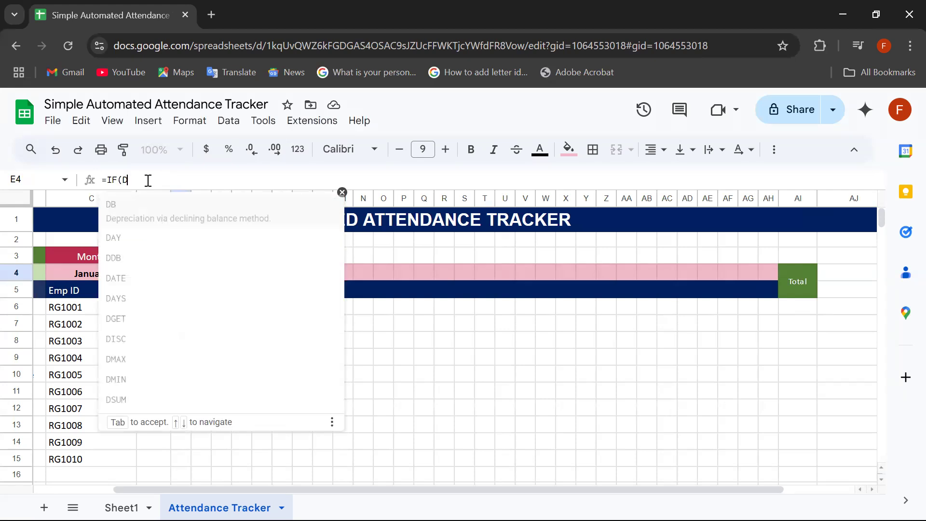
pyautogui.write('4>')
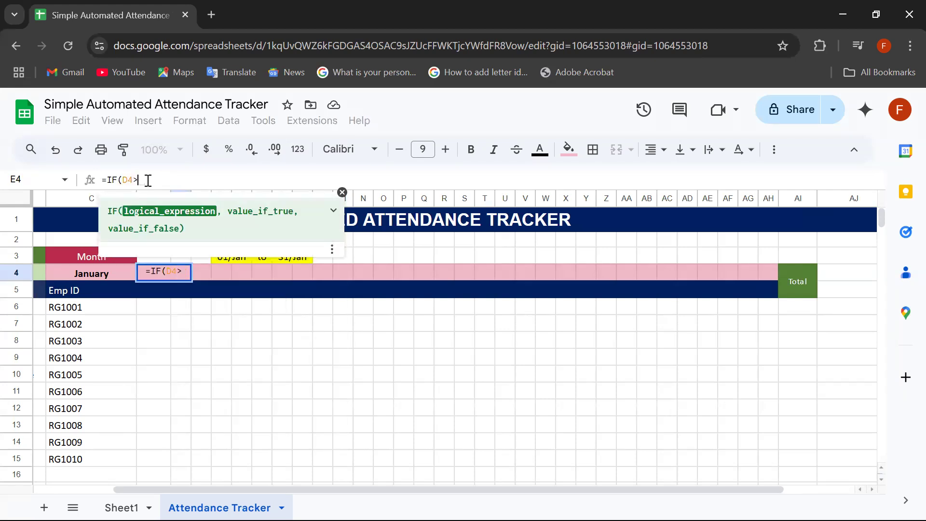
pyautogui.click(283, 258)
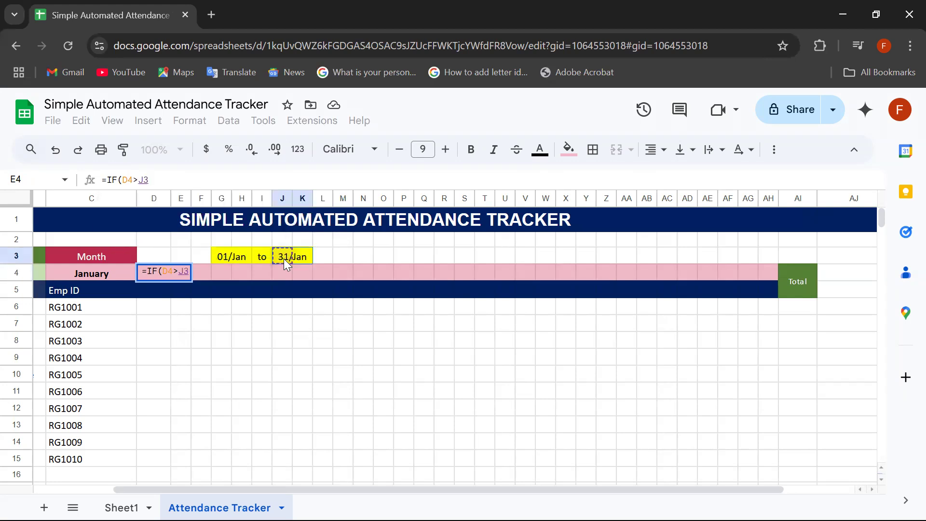
pyautogui.write(',')
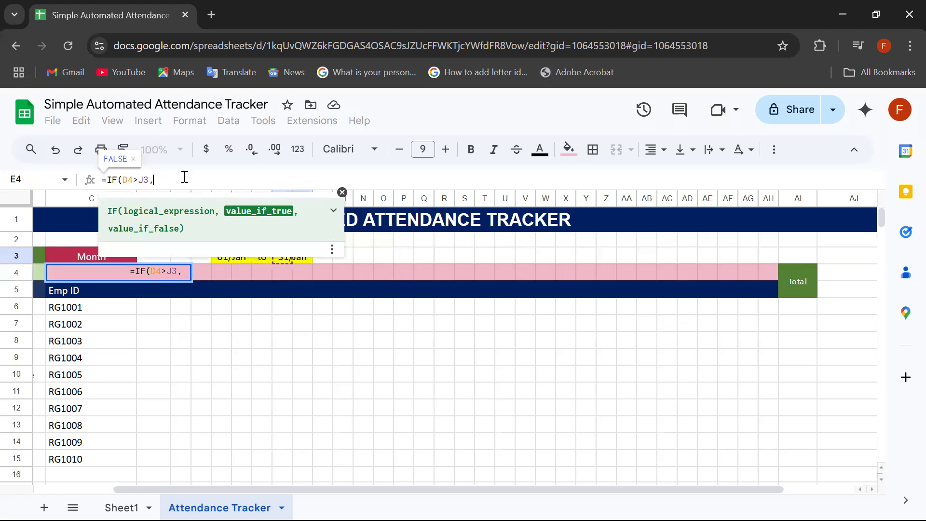
pyautogui.write('D')
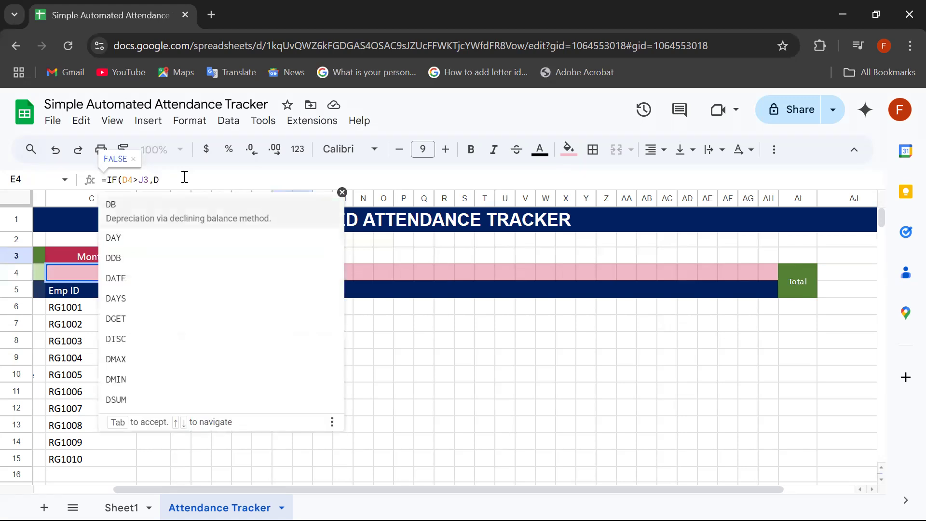
pyautogui.write('4')
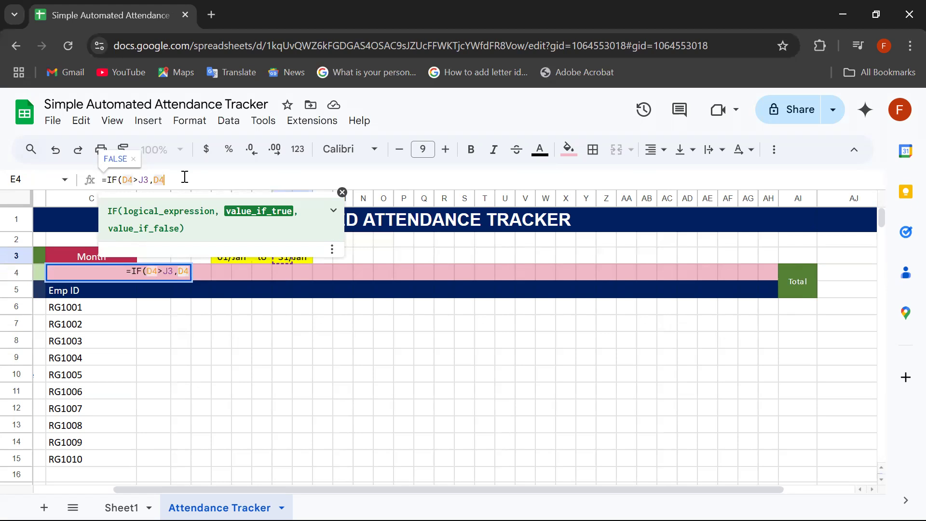
pyautogui.write('+1')
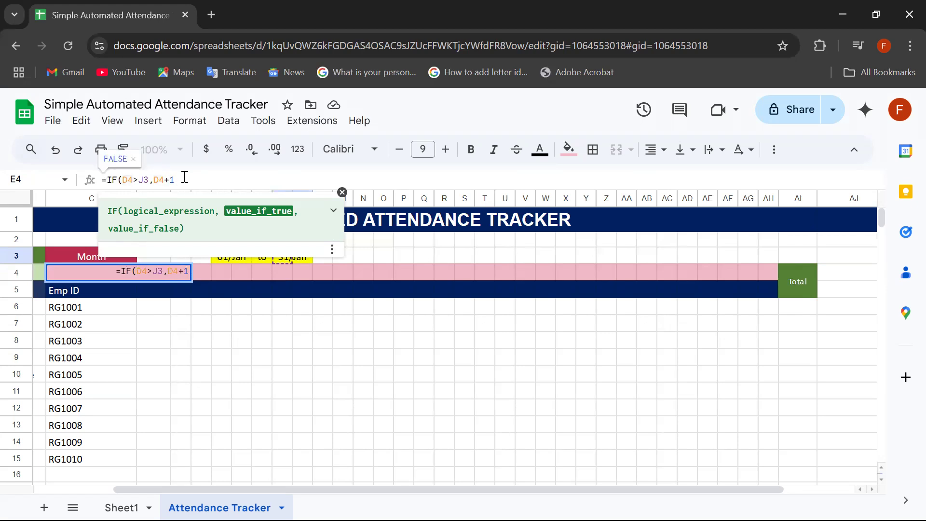
pyautogui.write(',')
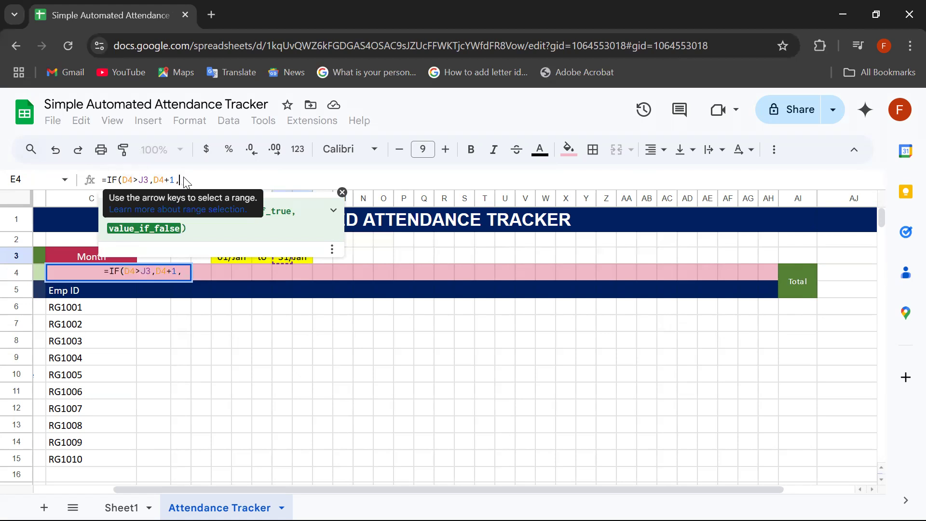
pyautogui.write('"')
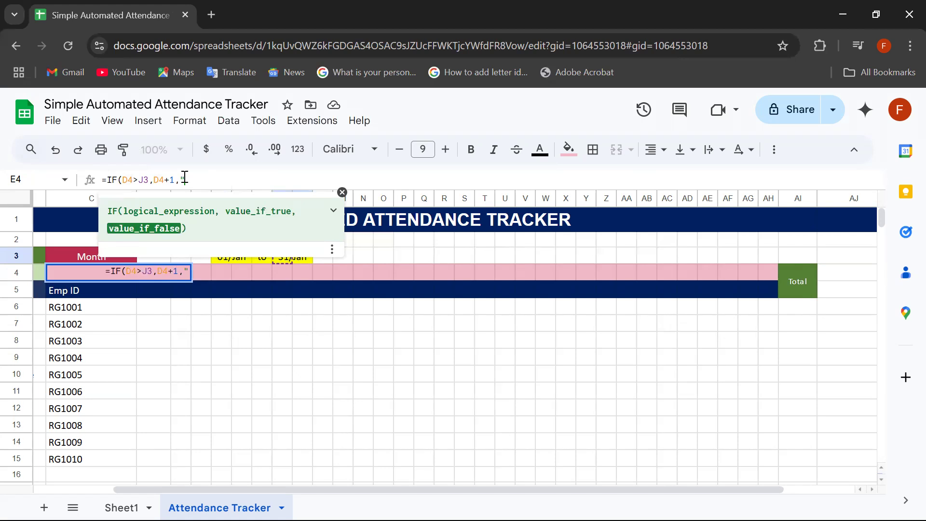
pyautogui.write('EO')
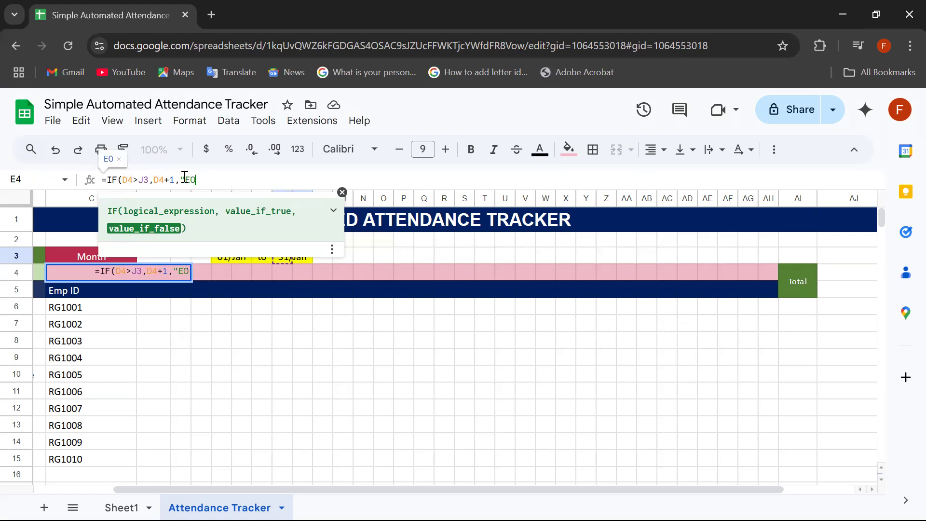
pyautogui.write('M")')
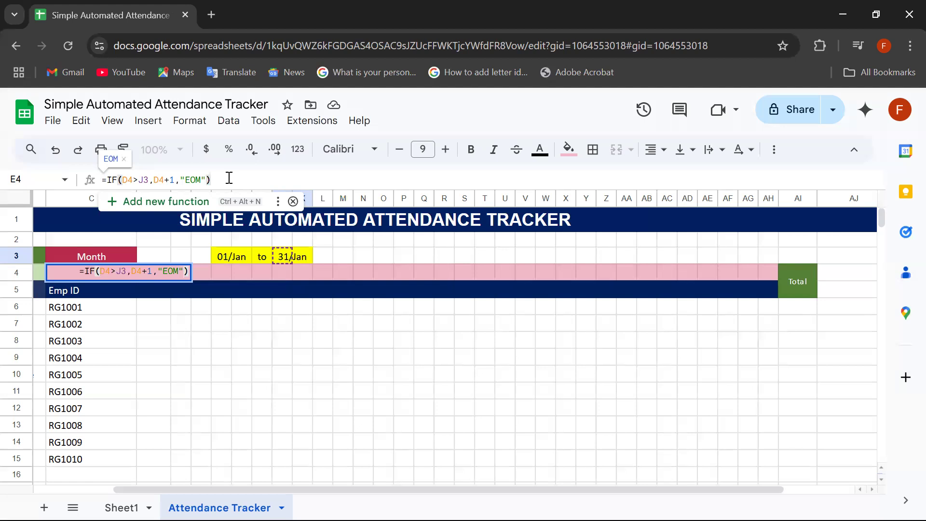
# Step: Make the month-end reference in E4's formula absolute as $J$3 and commit the formula
pyautogui.click(144, 174)
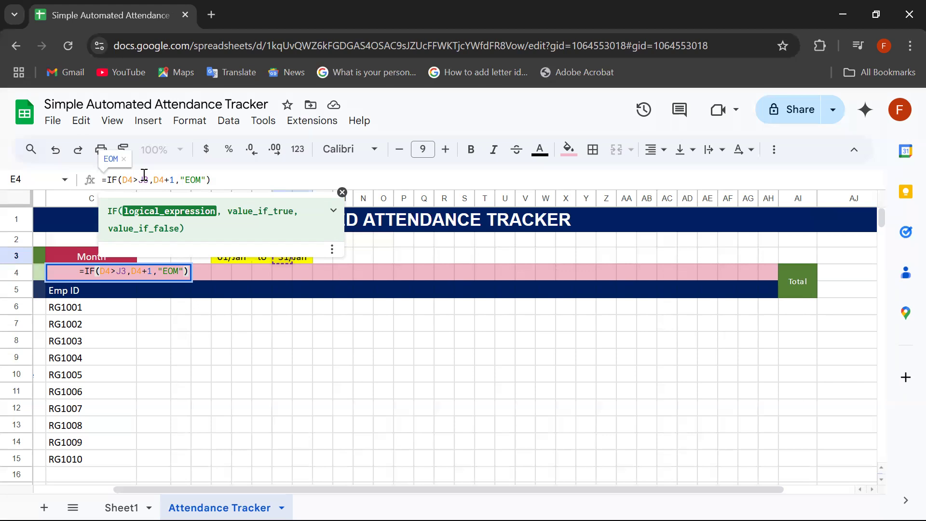
pyautogui.press('F4')
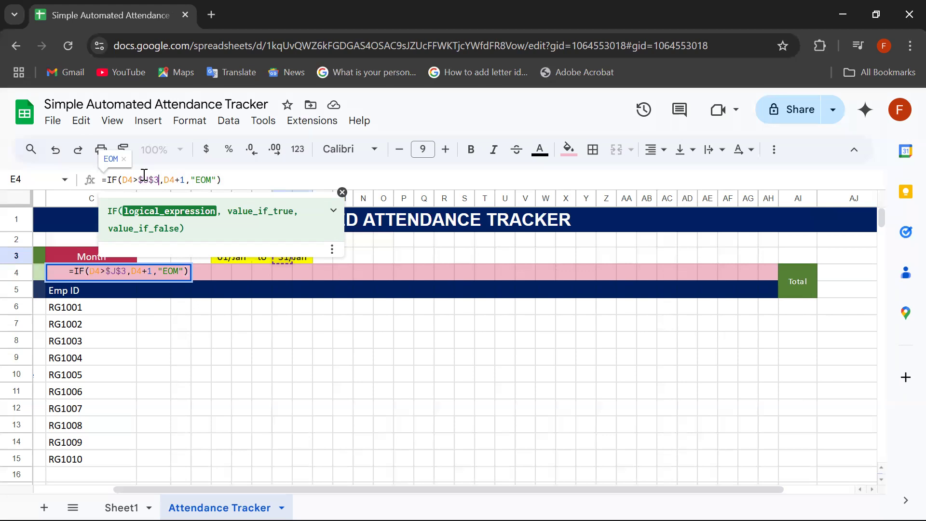
pyautogui.click(242, 182)
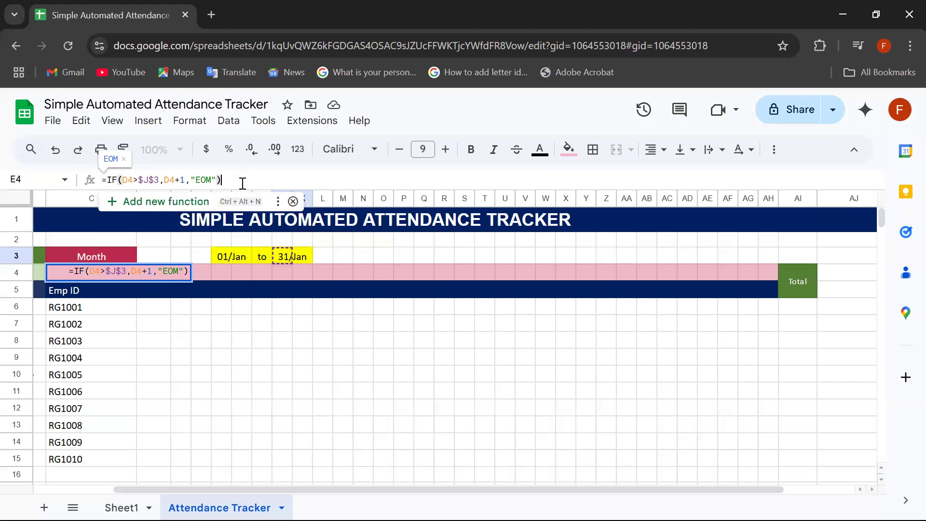
pyautogui.press('Return')
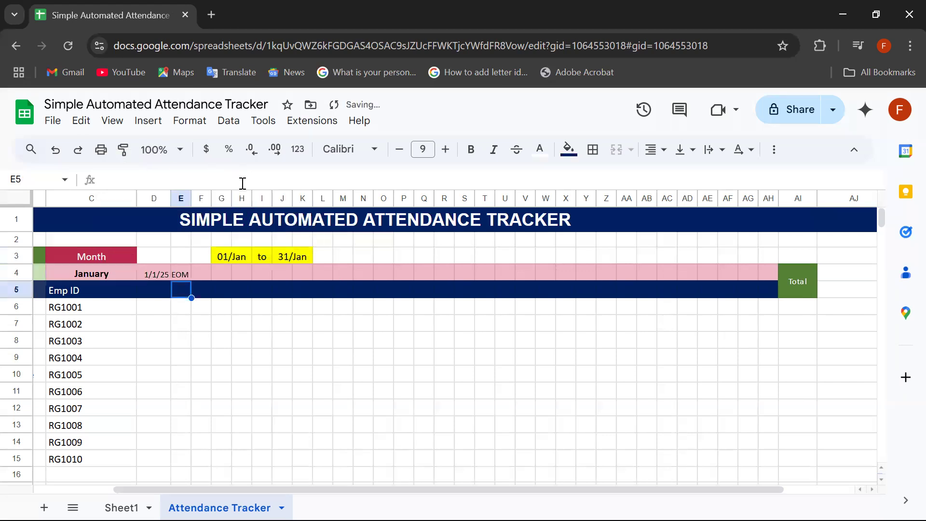
# Step: Correct the comparison in E4 to less than, so the formula is =IF(D4<$J$3,D4+1,"EOM")
pyautogui.click(180, 273)
pyautogui.click(138, 179)
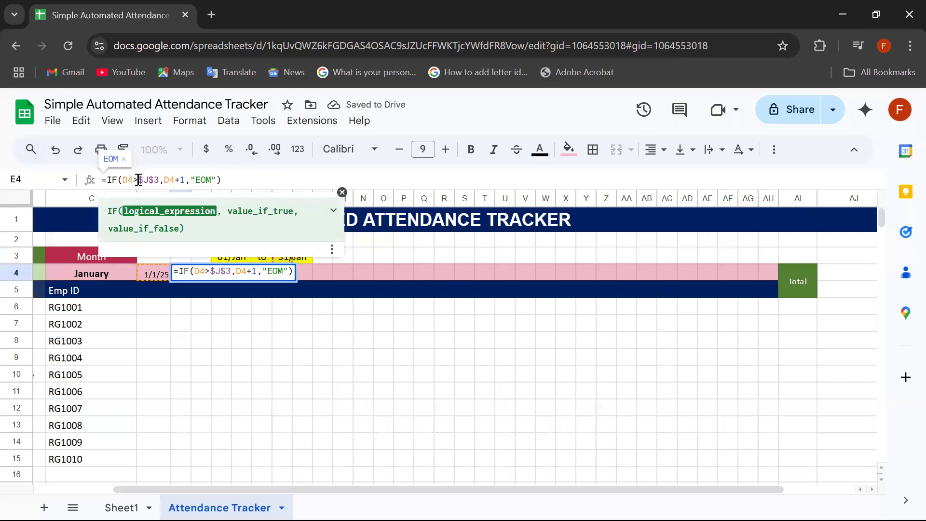
pyautogui.press('BackSpace')
pyautogui.write('<')
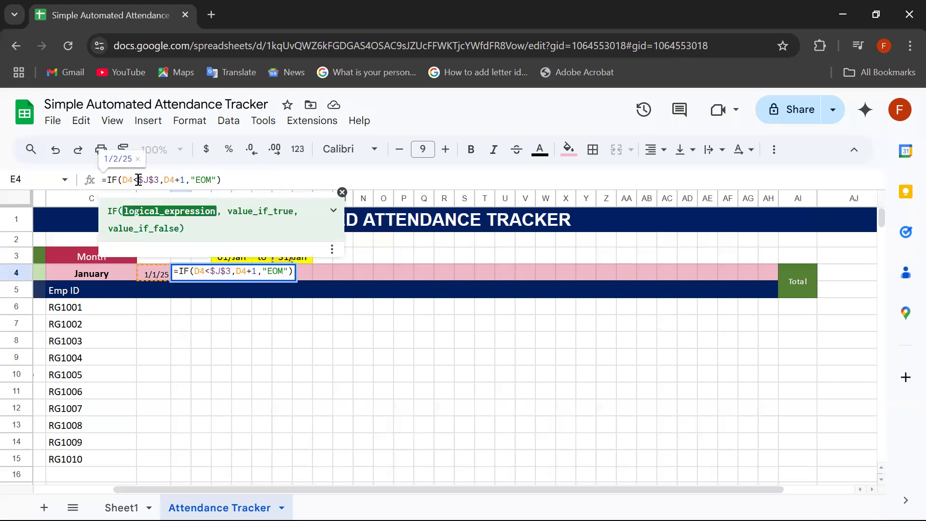
pyautogui.press('Return')
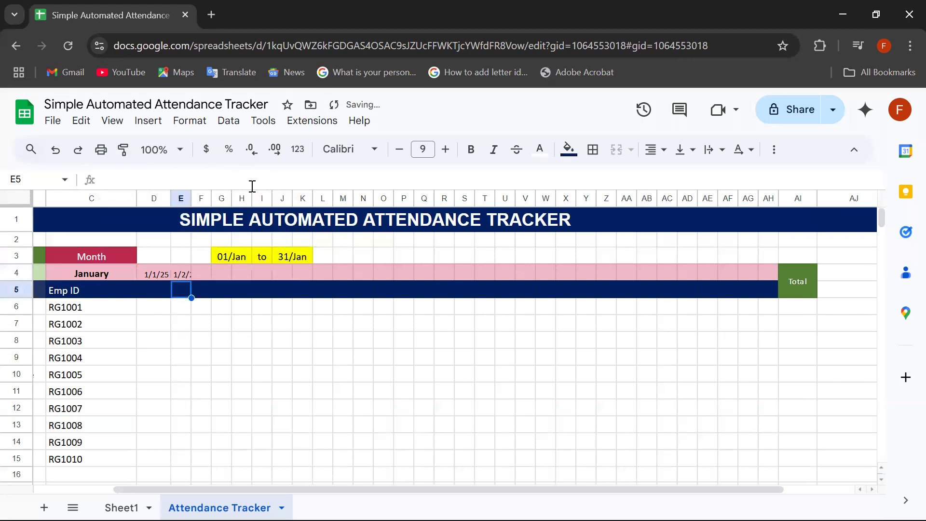
# Step: Fill E4's date formula across the day header row to AH4
pyautogui.click(180, 272)
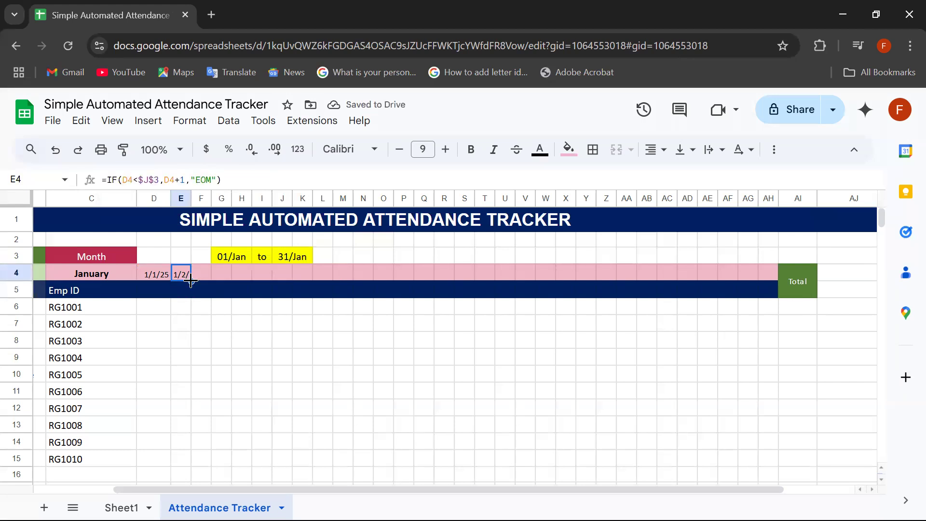
pyautogui.moveTo(191, 281); pyautogui.dragTo(762, 276)
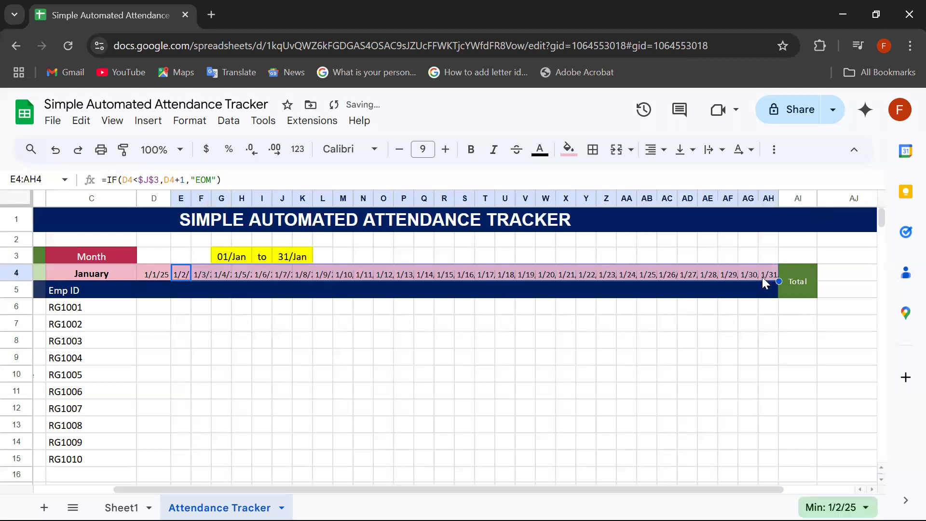
pyautogui.click(225, 266)
# Step: Apply the custom number format dd to the day header cells D4:AH4
pyautogui.click(160, 272)
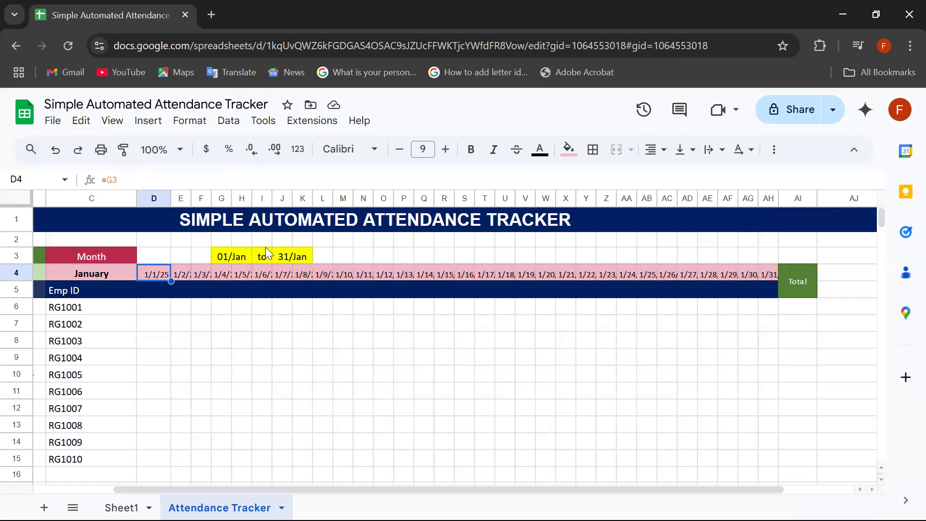
pyautogui.keyDown('shift'); pyautogui.click(767, 274); pyautogui.keyUp('shift')
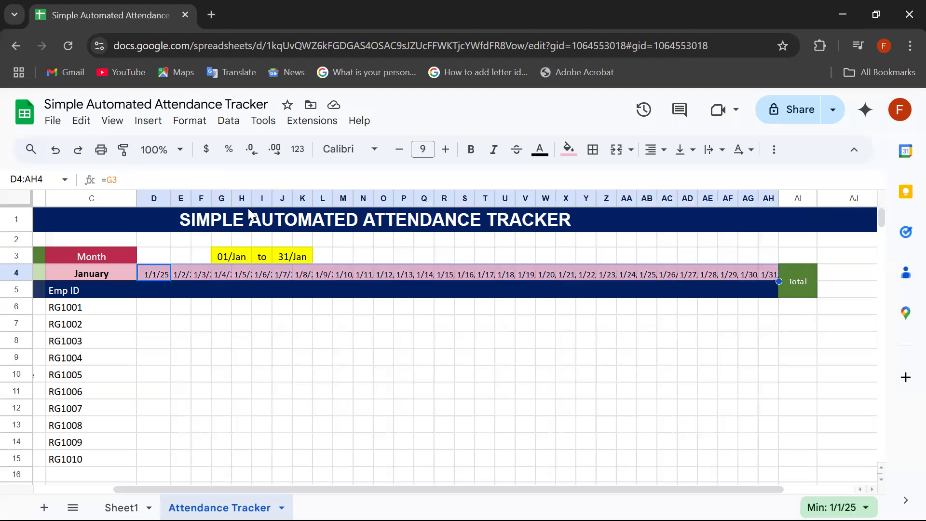
pyautogui.click(190, 121)
pyautogui.moveTo(367, 186)
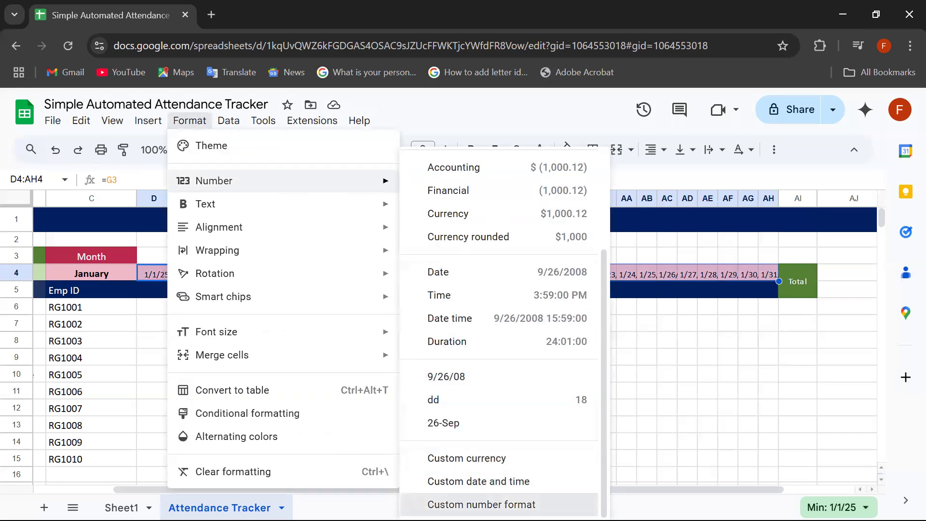
pyautogui.click(481, 504)
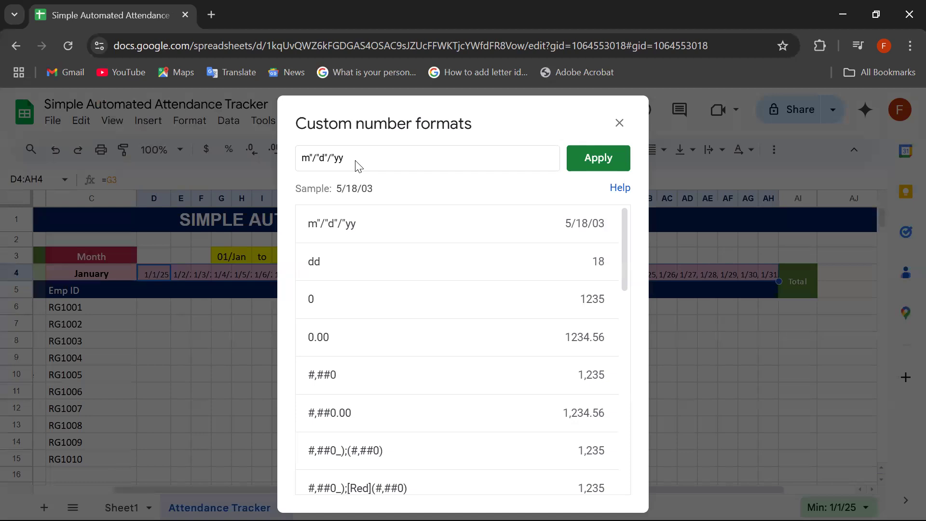
pyautogui.moveTo(360, 160); pyautogui.dragTo(284, 170)
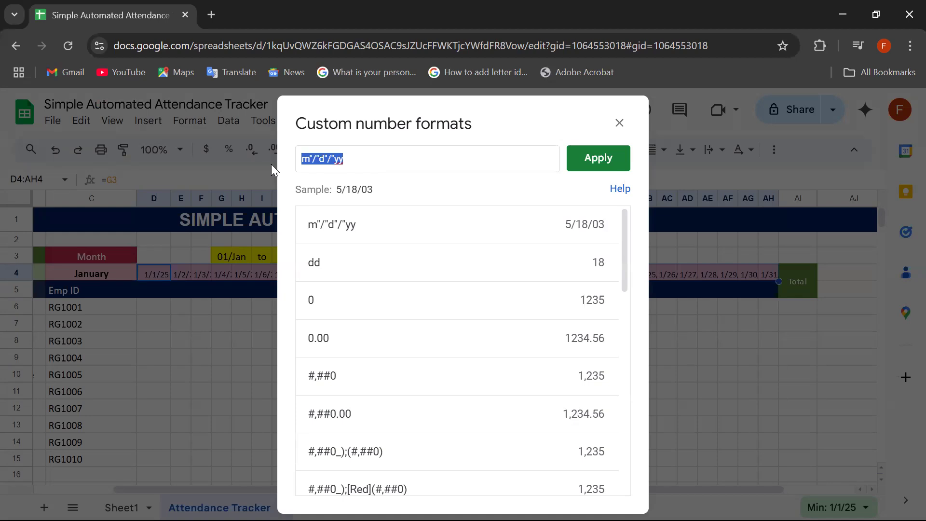
pyautogui.write('dd')
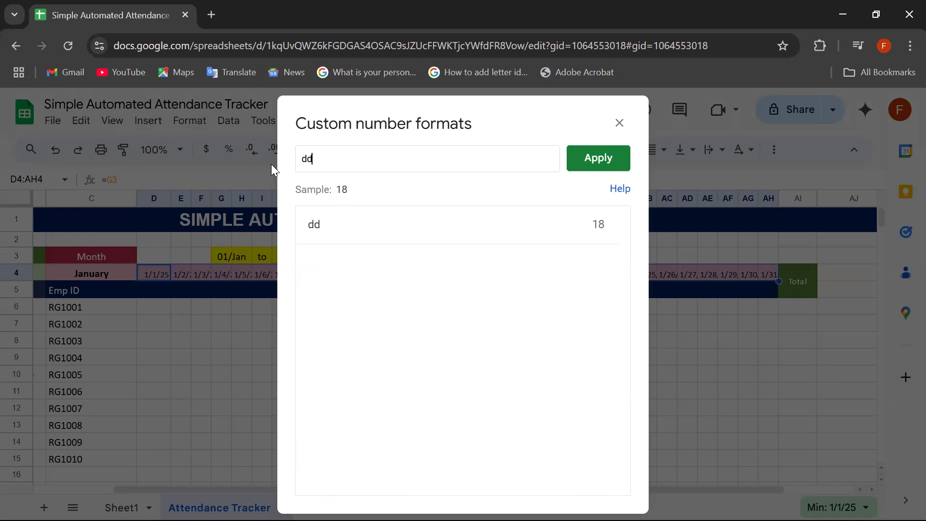
pyautogui.click(600, 162)
pyautogui.click(451, 273)
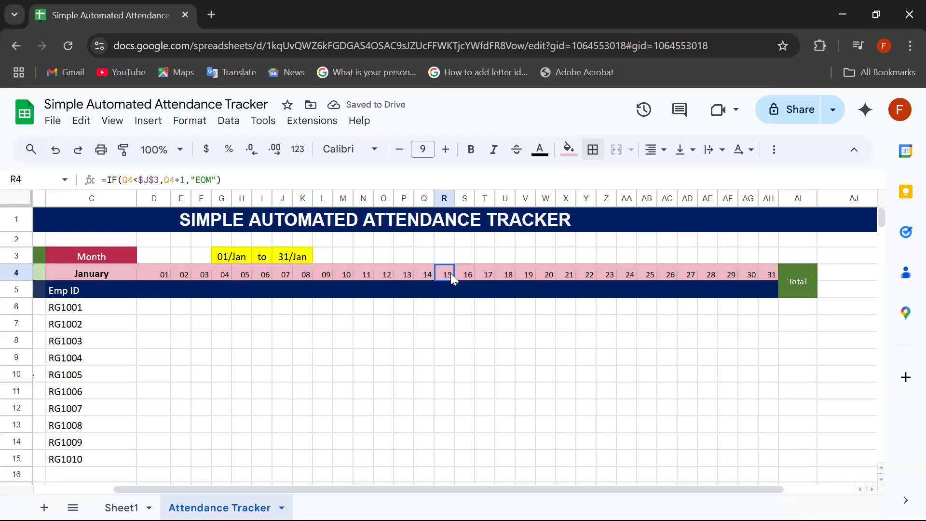
pyautogui.click(162, 293)
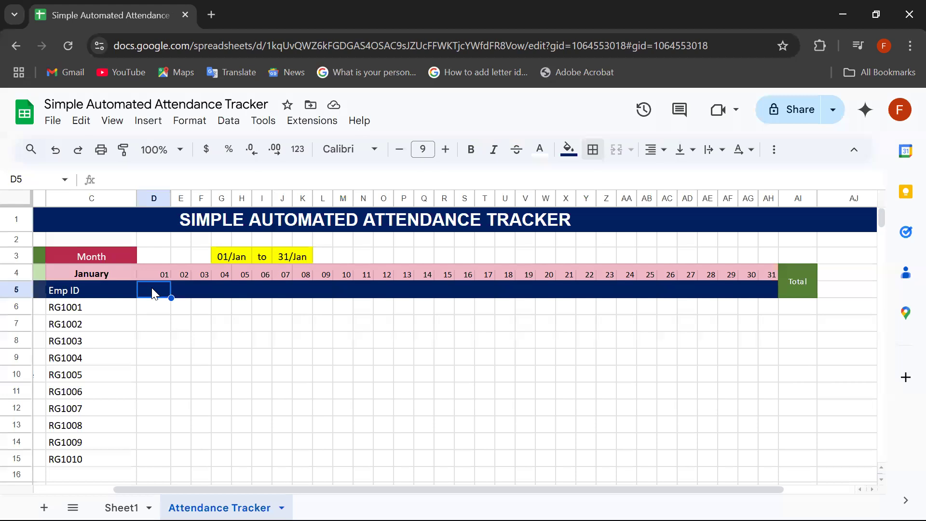
pyautogui.hotkey('shift', 'Right')
pyautogui.hotkey('shift', 'Right')
pyautogui.hotkey('shift', 'Right')
pyautogui.hotkey('shift', 'Right')
pyautogui.hotkey('shift', 'Right')
pyautogui.hotkey('shift', 'Right')
pyautogui.hotkey('shift', 'Right')
pyautogui.hotkey('shift', 'Right')
pyautogui.hotkey('shift', 'Right')
pyautogui.hotkey('shift', 'Right')
pyautogui.hotkey('shift', 'Right')
pyautogui.hotkey('shift', 'Right')
pyautogui.hotkey('shift', 'Right')
pyautogui.hotkey('shift', 'Right')
pyautogui.hotkey('shift', 'Right')
pyautogui.hotkey('shift', 'Right')
pyautogui.hotkey('shift', 'Right')
pyautogui.hotkey('shift', 'Right')
pyautogui.hotkey('shift', 'Right')
pyautogui.hotkey('shift', 'Right')
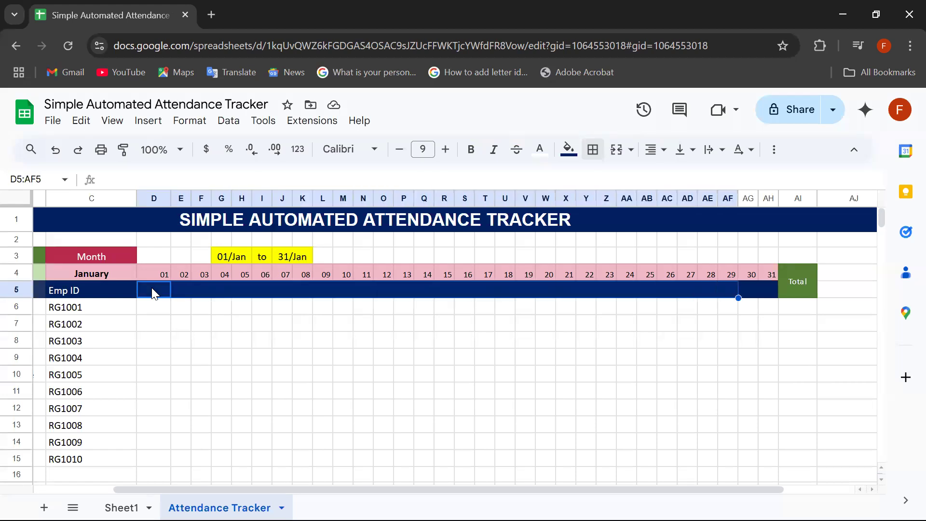
pyautogui.hotkey('shift', 'Right')
pyautogui.hotkey('shift', 'Right')
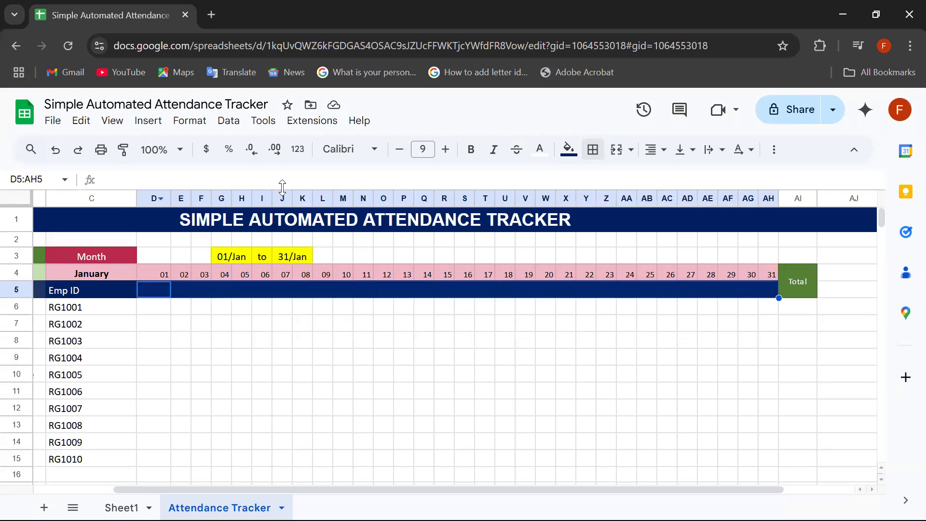
pyautogui.click(164, 295)
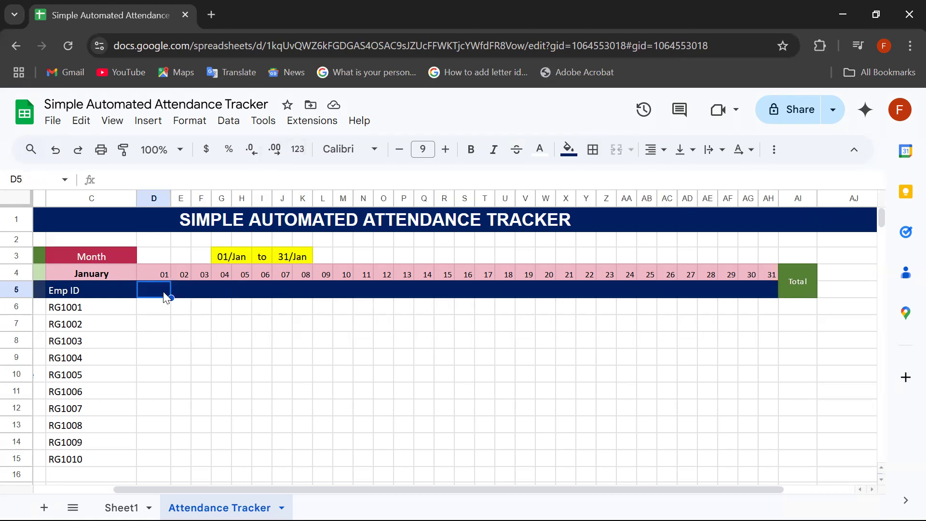
pyautogui.click(178, 296)
pyautogui.click(164, 295)
pyautogui.click(165, 279)
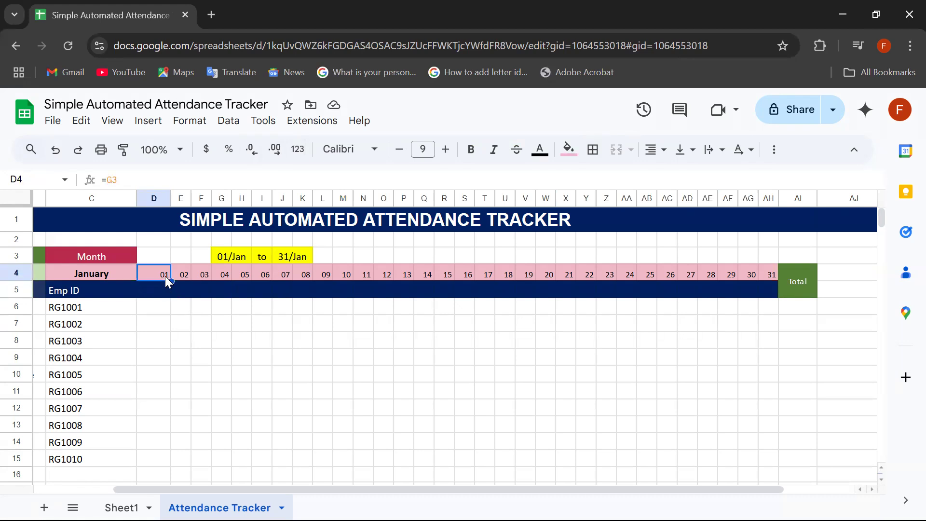
# Step: Enter the weekday formula =TEXT(D4, "ddd") in cell D5 under the first day number
pyautogui.click(167, 289)
pyautogui.write('=text')
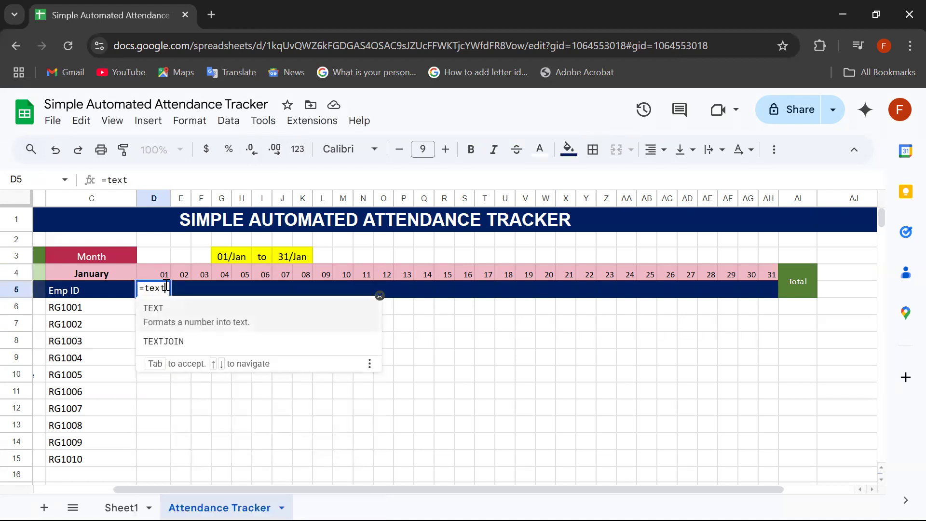
pyautogui.press('Tab')
pyautogui.click(165, 273)
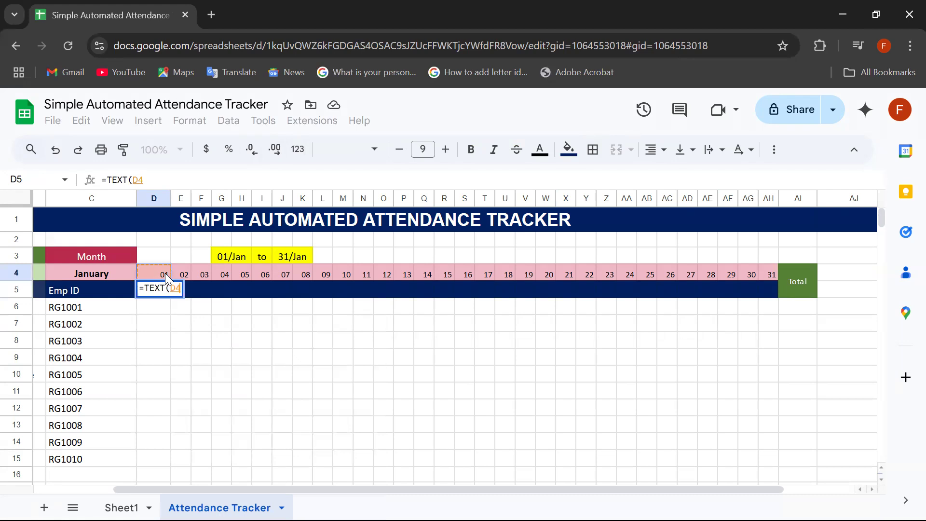
pyautogui.write(', "')
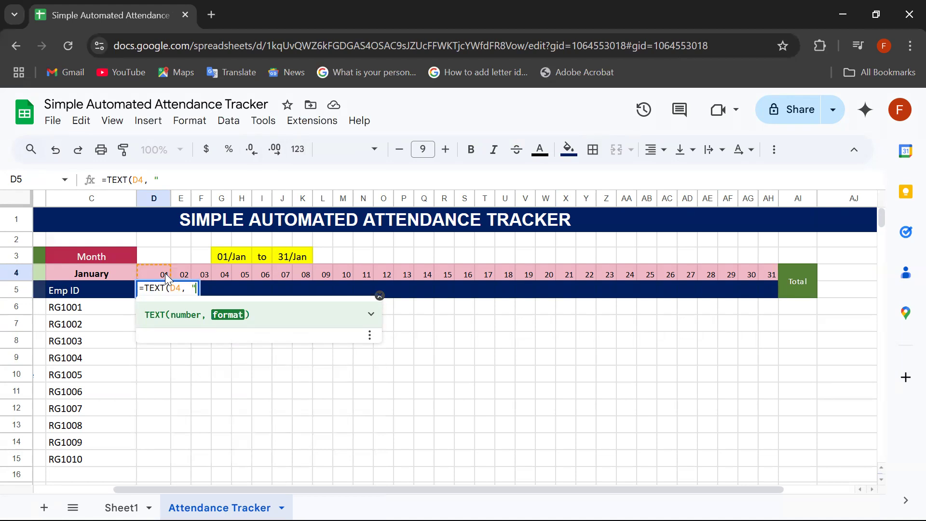
pyautogui.write('ddd"')
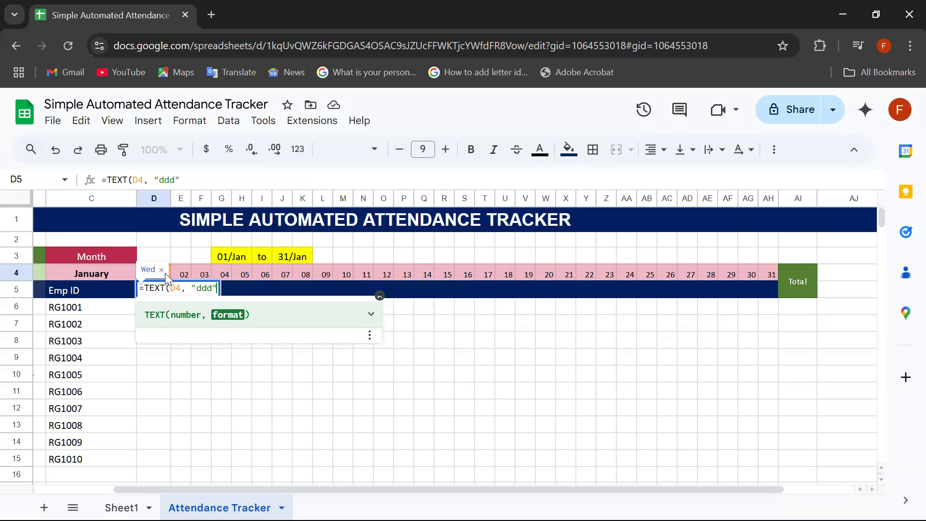
pyautogui.write(')')
pyautogui.press('Return')
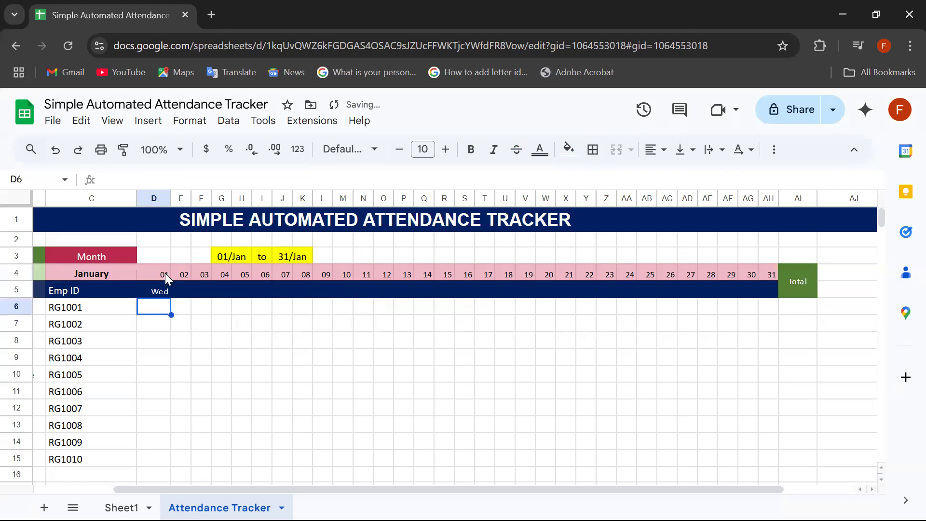
# Step: Narrow column D to a width of 27 pixels
pyautogui.click(163, 289)
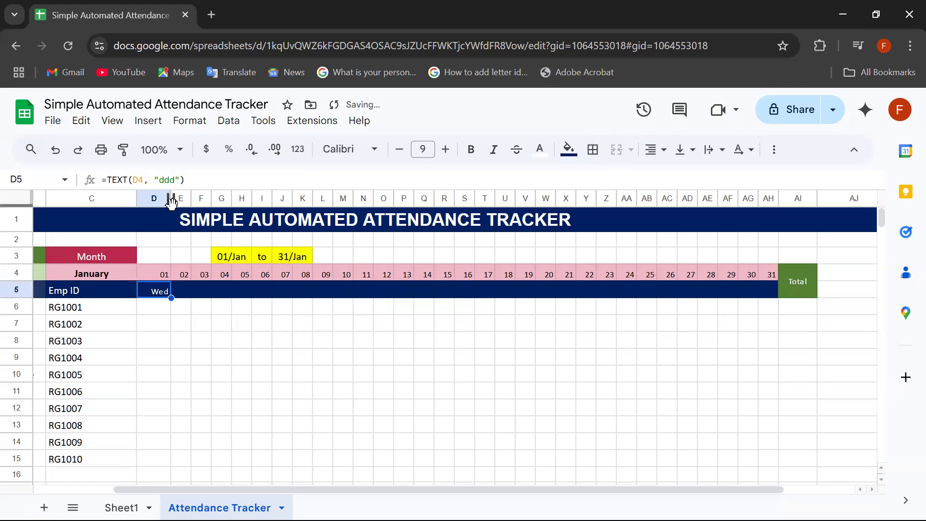
pyautogui.moveTo(168, 199); pyautogui.dragTo(164, 200)
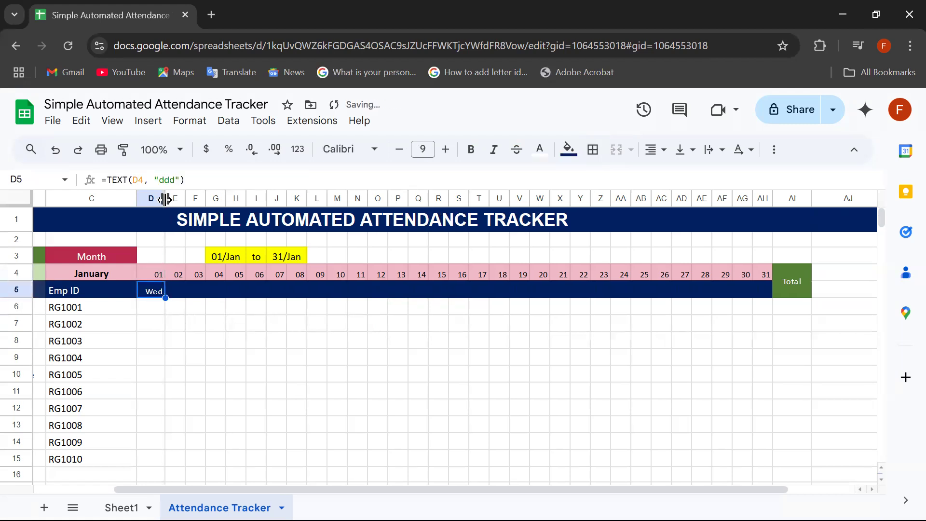
pyautogui.click(155, 199)
pyautogui.rightClick(155, 199)
pyautogui.click(240, 386)
pyautogui.write('27')
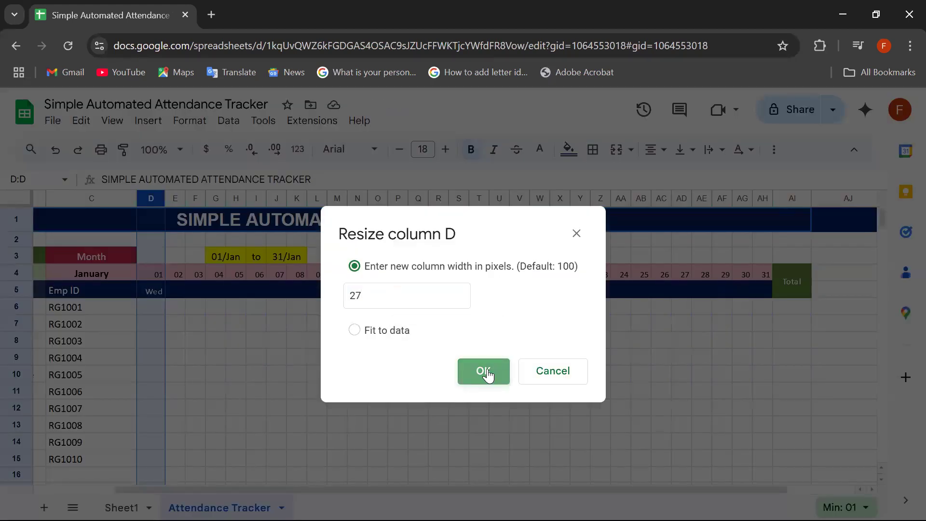
pyautogui.click(484, 370)
# Step: Fill D5's weekday formula across the header row to AH5
pyautogui.click(153, 293)
pyautogui.moveTo(154, 296); pyautogui.dragTo(767, 308)
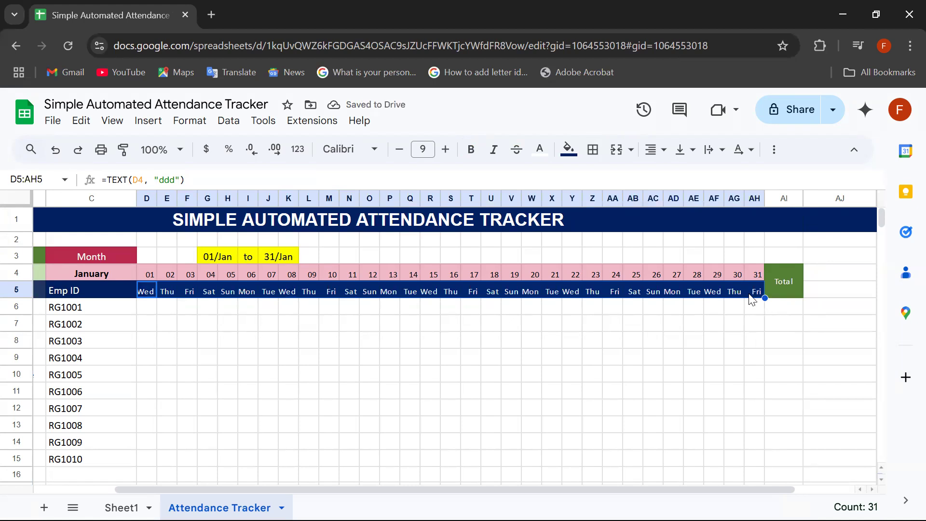
pyautogui.click(751, 295)
pyautogui.click(699, 294)
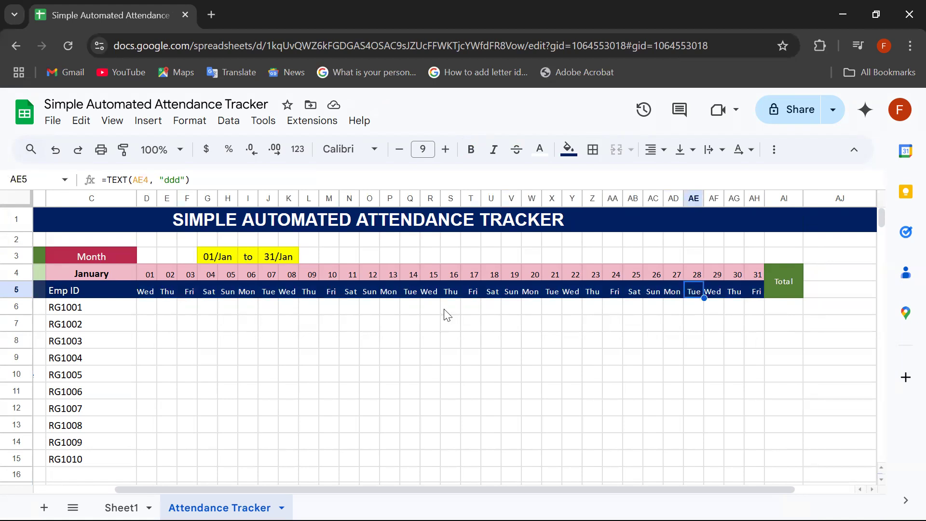
# Step: Insert checkboxes in the attendance grid D6:AH15 for all ten employees and every day
pyautogui.hscroll(-1, 421, 317)
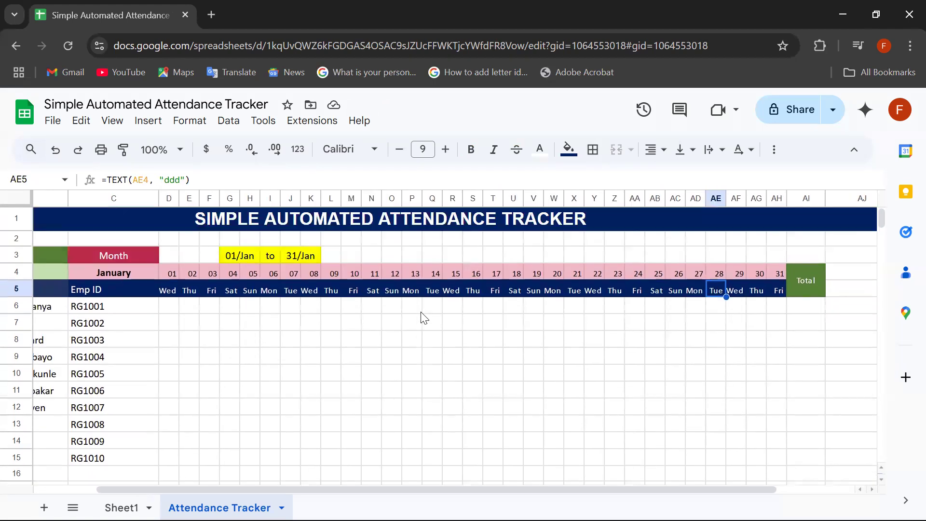
pyautogui.hscroll(-3, 185, 319)
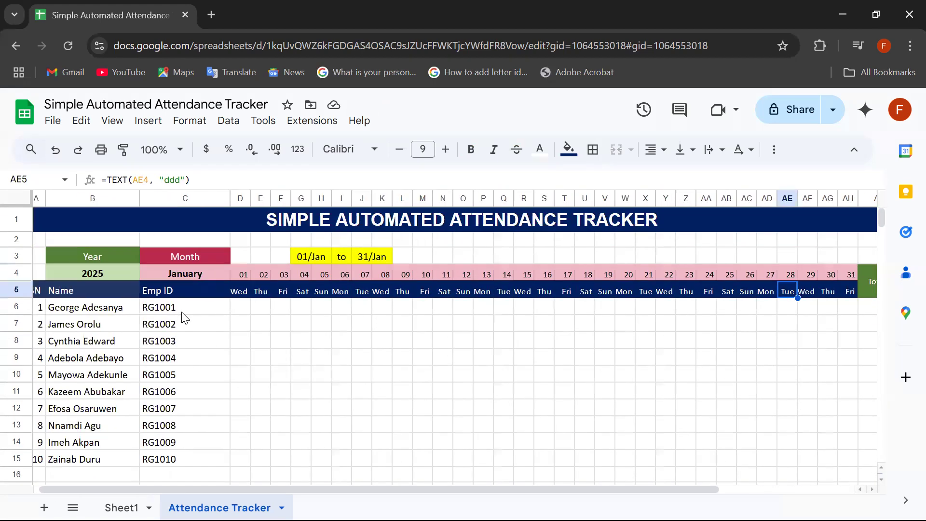
pyautogui.hscroll(-1, 185, 318)
pyautogui.scroll(-3, 232, 322)
pyautogui.scroll(2, 231, 322)
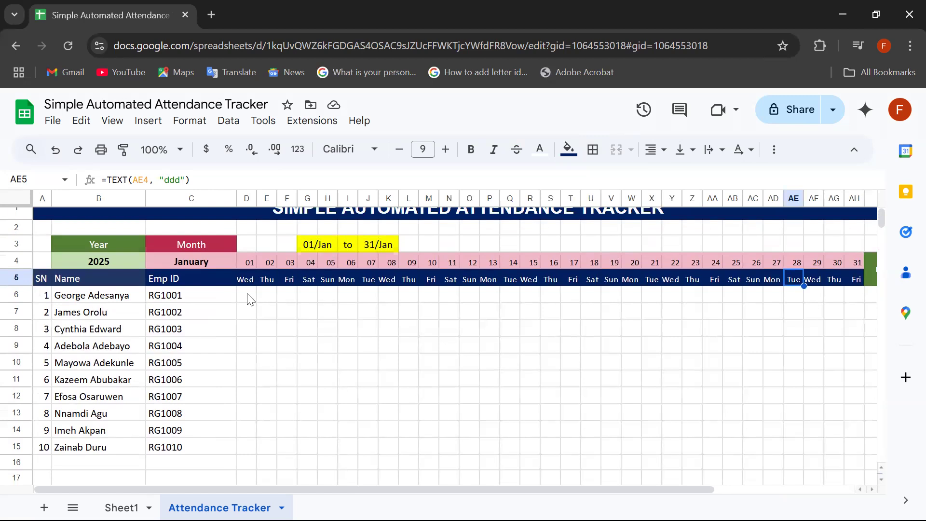
pyautogui.hscroll(1, 249, 299)
pyautogui.click(227, 299)
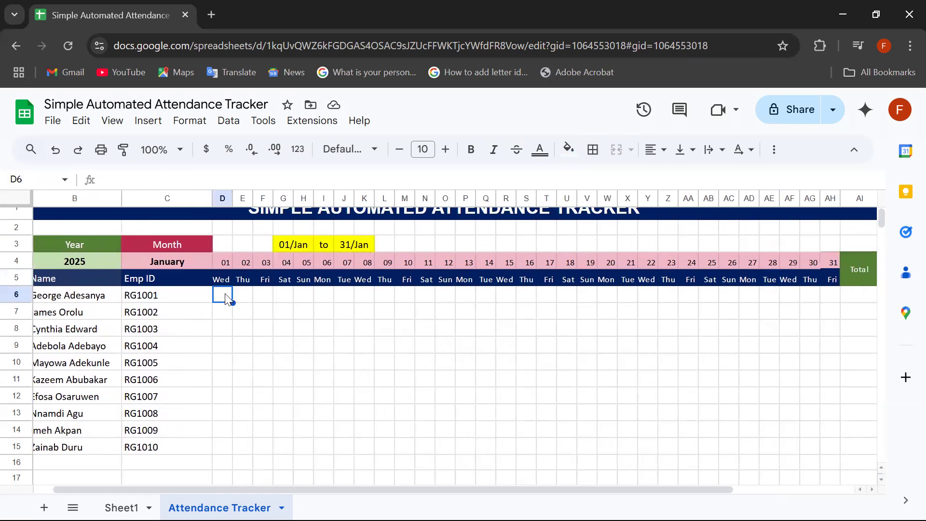
pyautogui.scroll(-1, 227, 299)
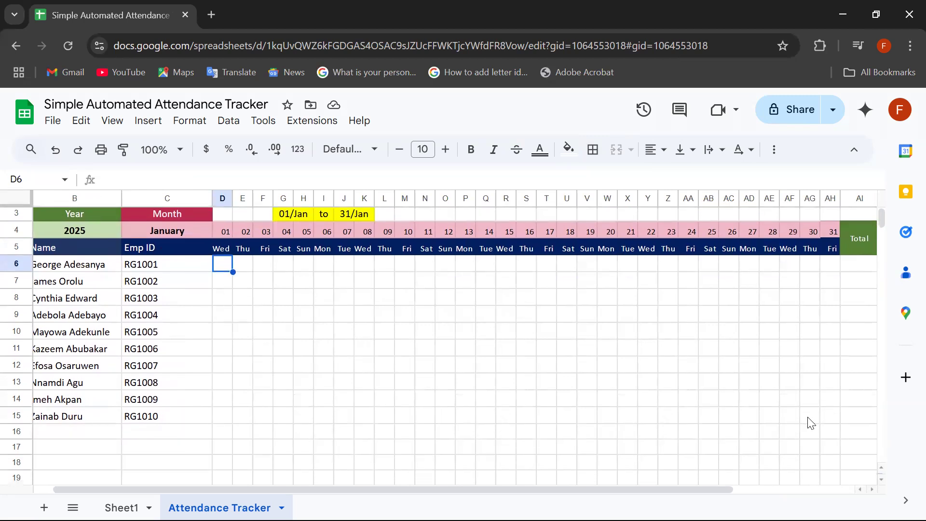
pyautogui.keyDown('shift'); pyautogui.click(830, 423); pyautogui.keyUp('shift')
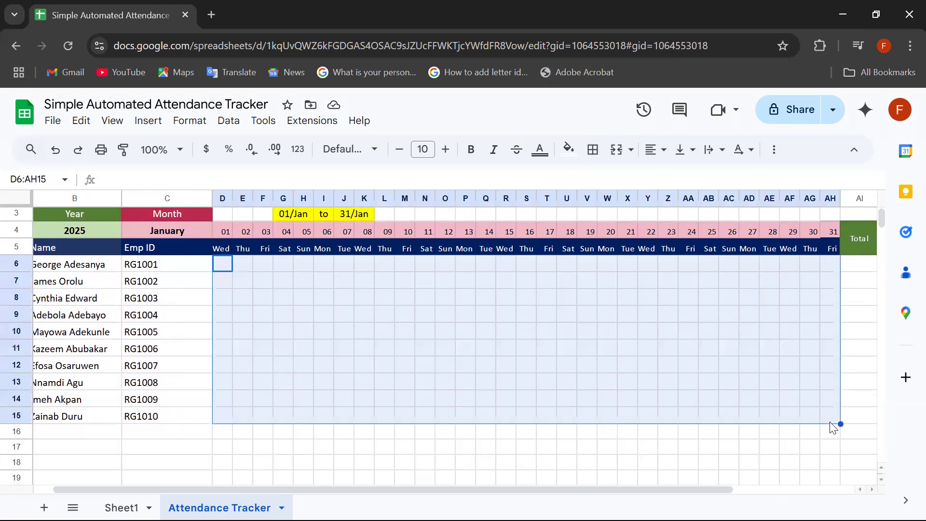
pyautogui.click(156, 127)
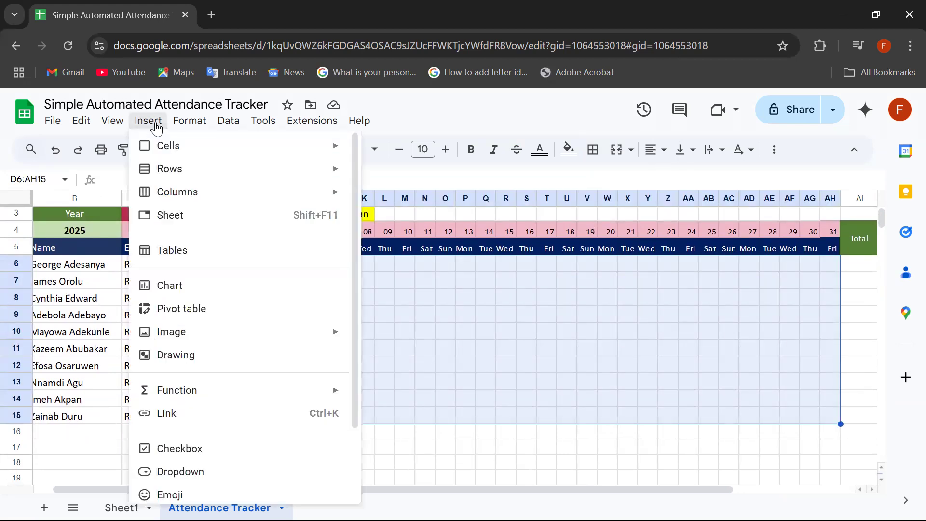
pyautogui.click(230, 448)
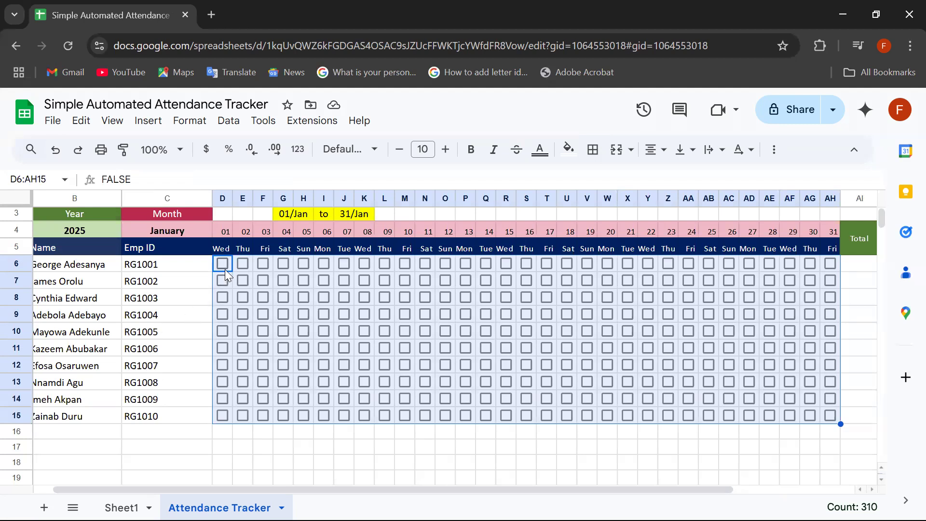
# Step: Test the checkboxes by ticking and unticking F7, and leave D6 ticked
pyautogui.click(133, 180)
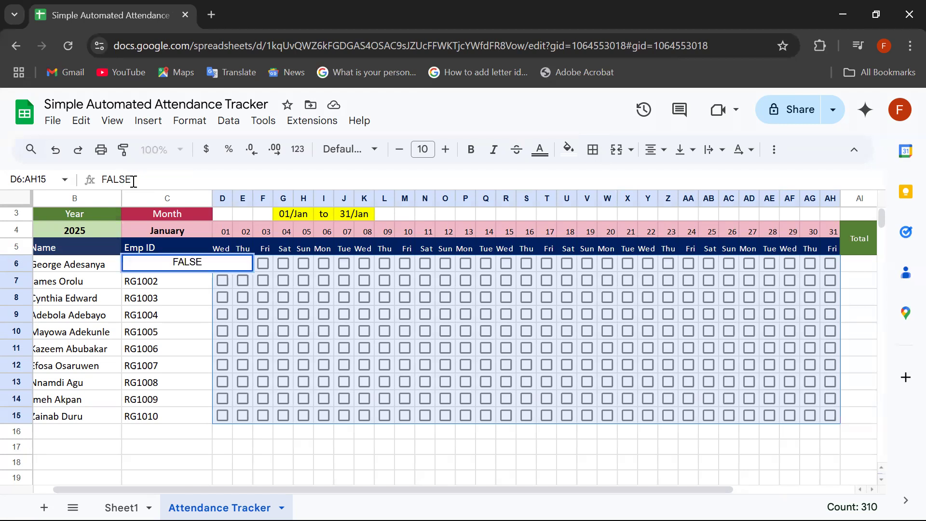
pyautogui.click(265, 283)
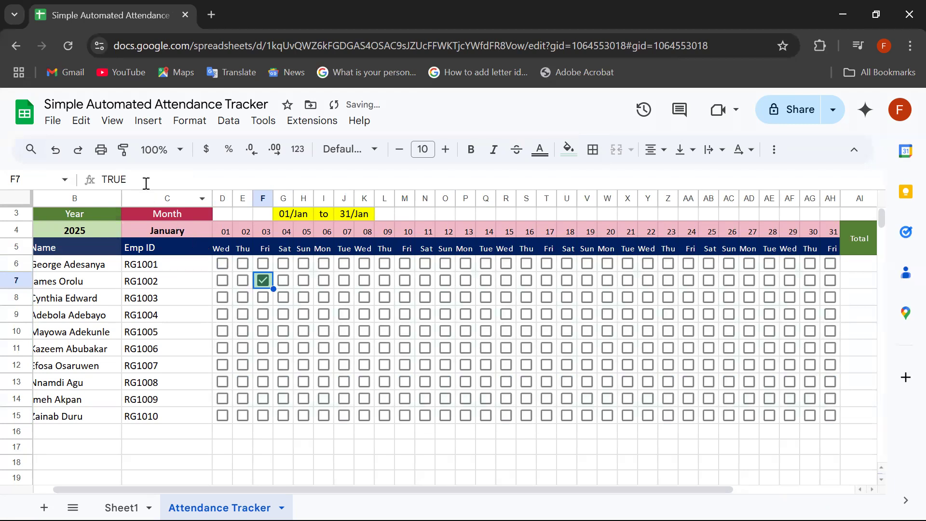
pyautogui.click(266, 284)
pyautogui.click(226, 261)
pyautogui.click(221, 263)
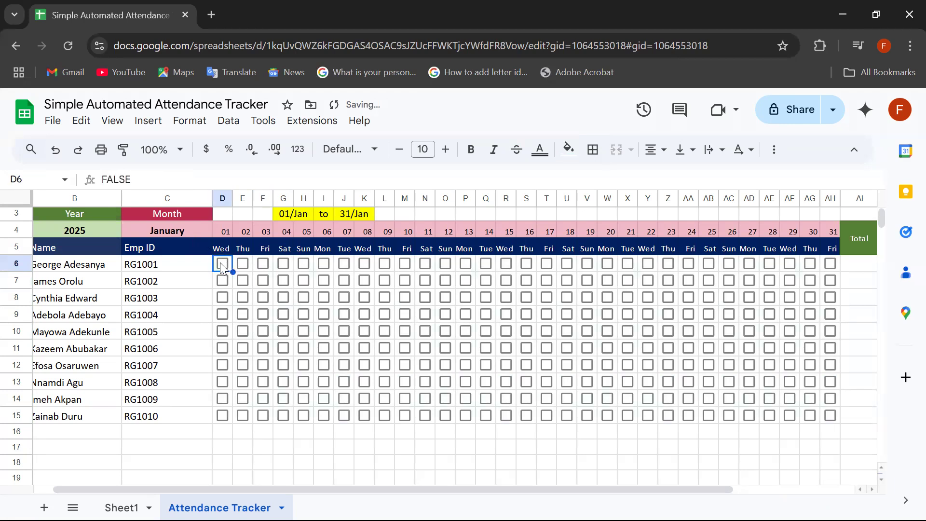
# Step: Open the conditional format rules for D6:AH15 and delete the existing Text contains "TRUE" rule
pyautogui.keyDown('shift'); pyautogui.click(837, 421); pyautogui.keyUp('shift')
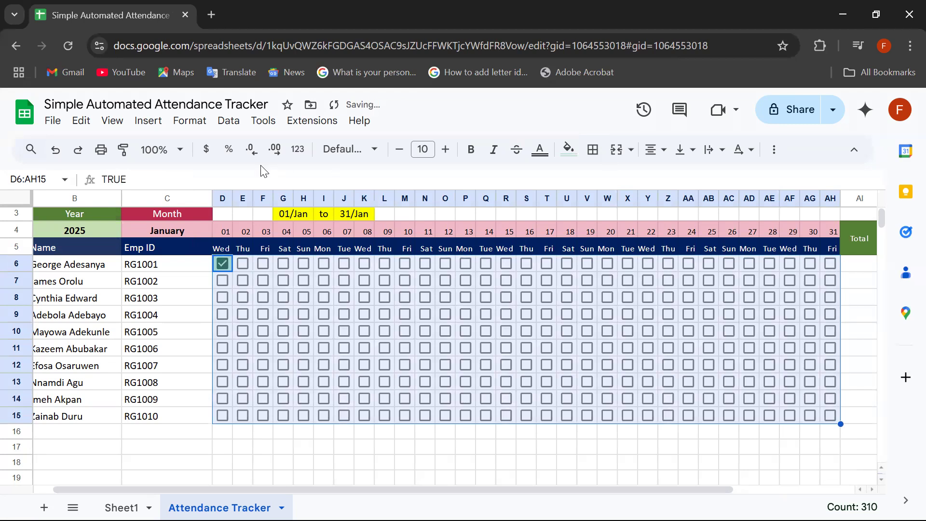
pyautogui.click(191, 121)
pyautogui.click(294, 411)
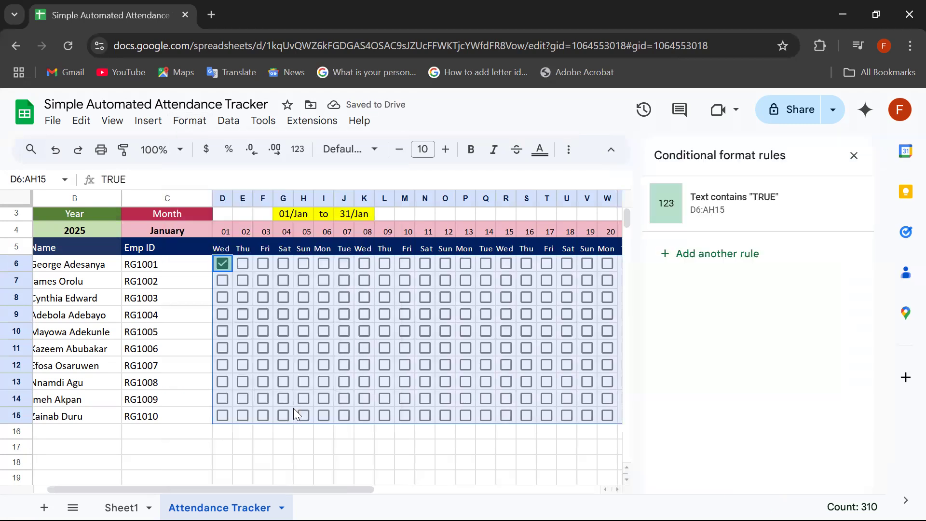
pyautogui.click(833, 205)
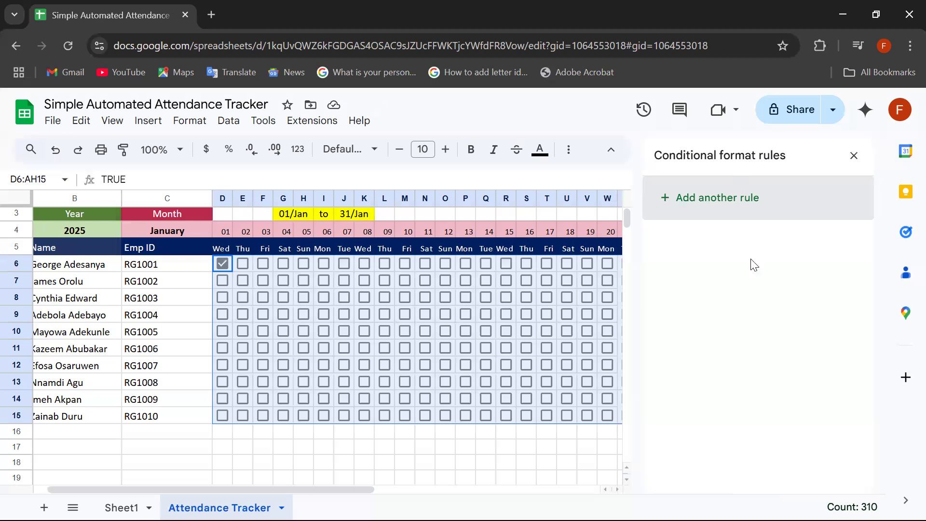
# Step: Add a conditional format rule to D6:AH15 that applies the default light green fill when text contains TRUE, and close the rules
pyautogui.click(668, 208)
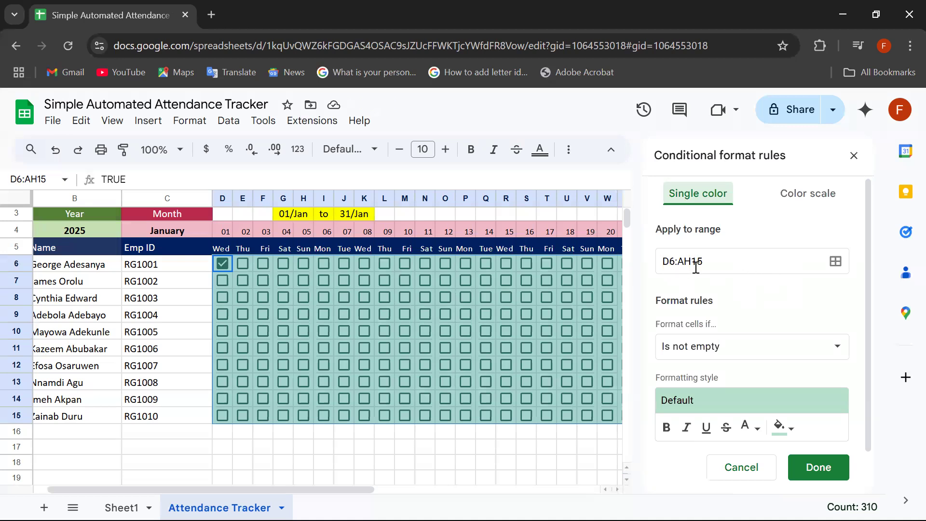
pyautogui.scroll(-2, 727, 262)
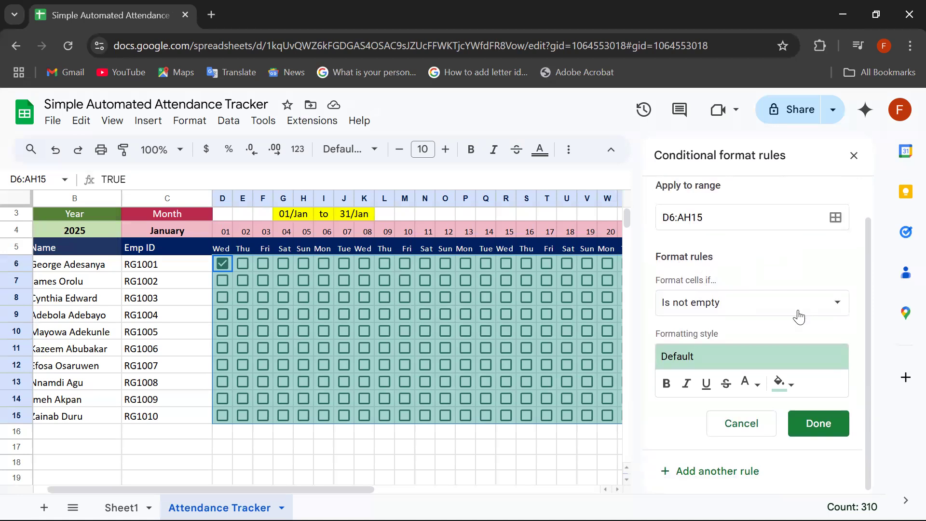
pyautogui.click(836, 316)
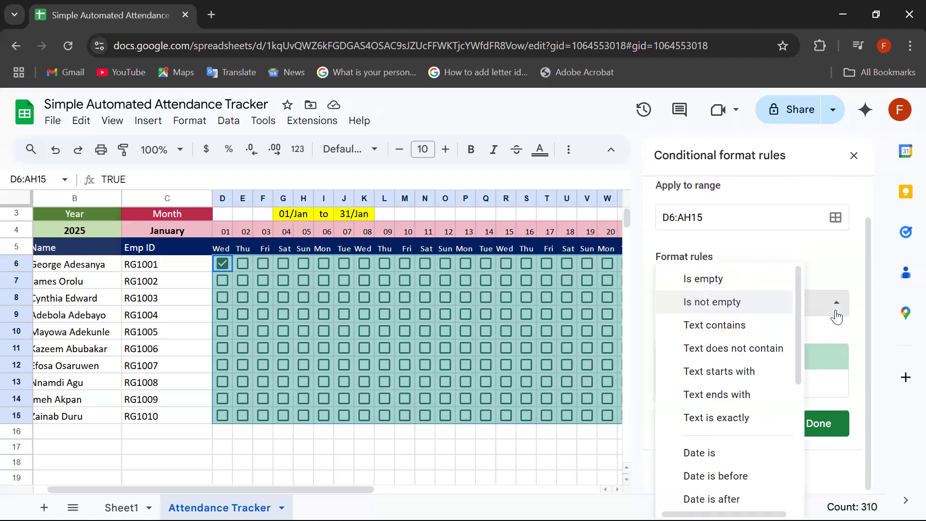
pyautogui.click(745, 326)
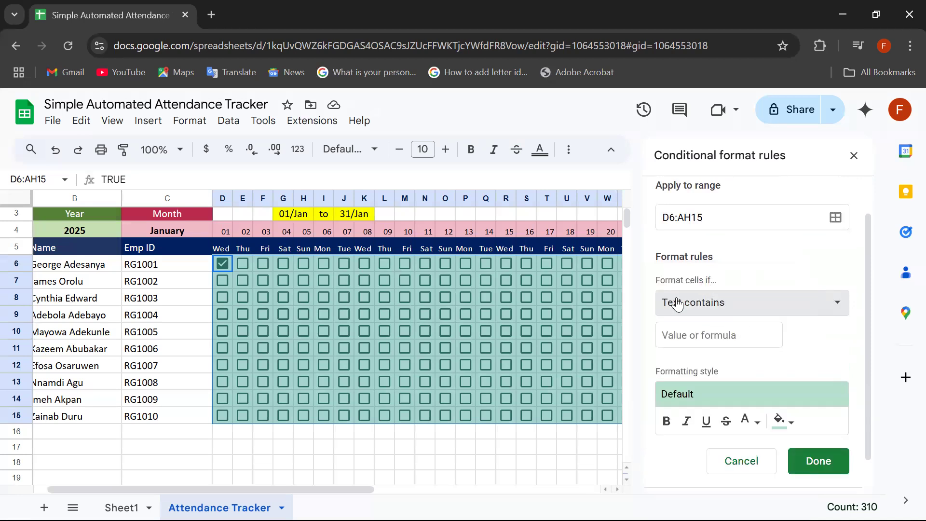
pyautogui.click(737, 334)
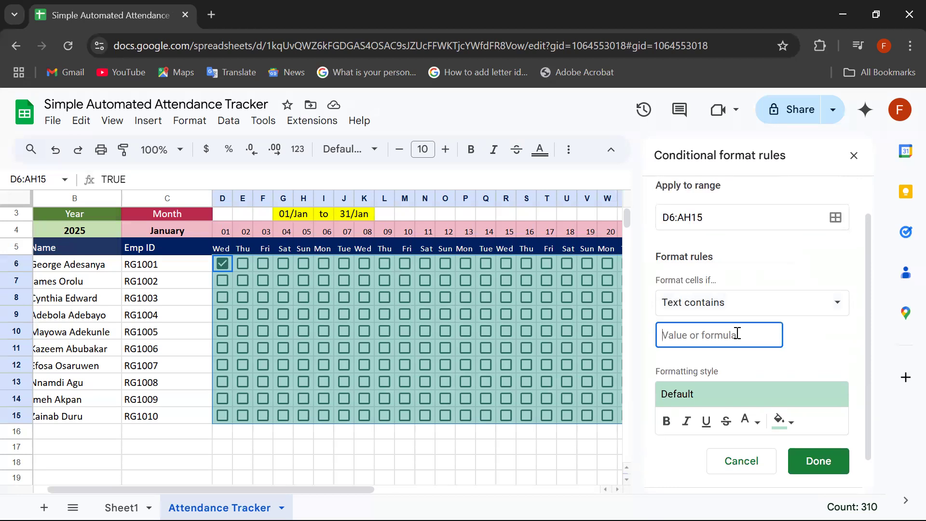
pyautogui.write('TRUE')
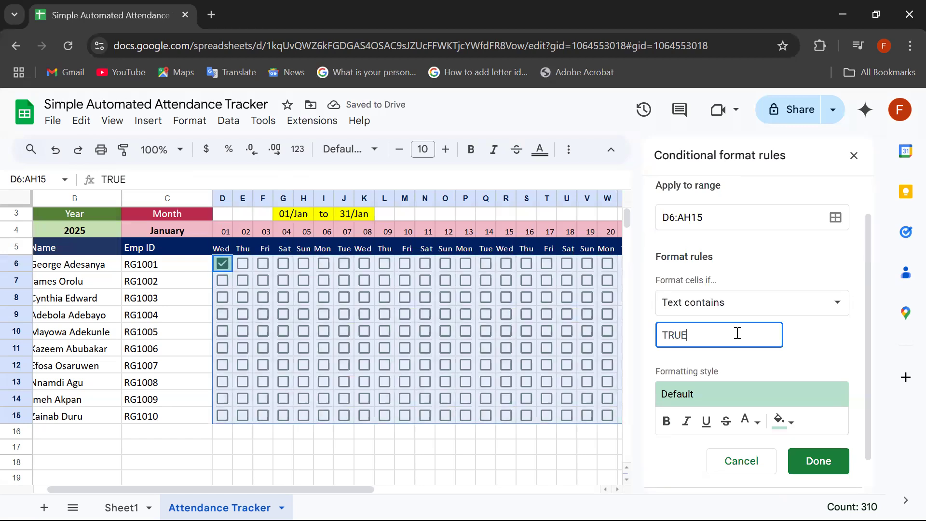
pyautogui.scroll(-2, 797, 349)
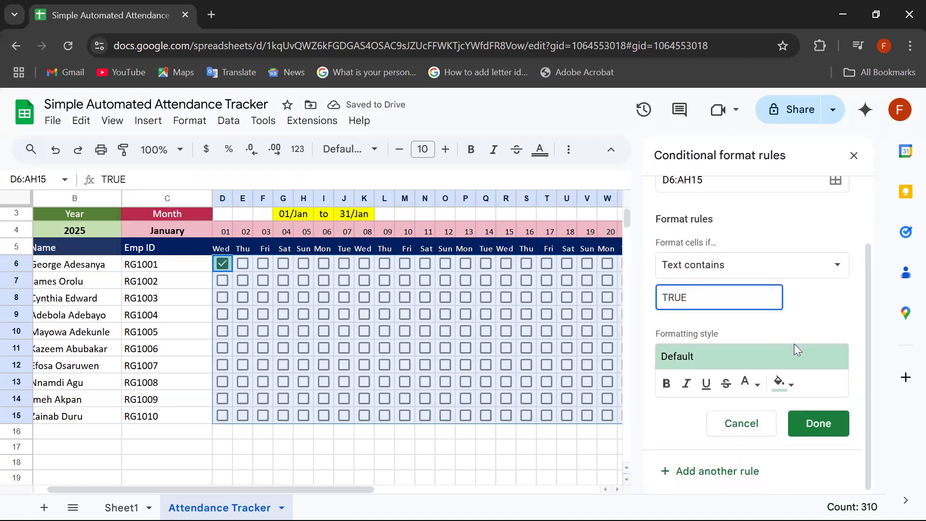
pyautogui.click(788, 390)
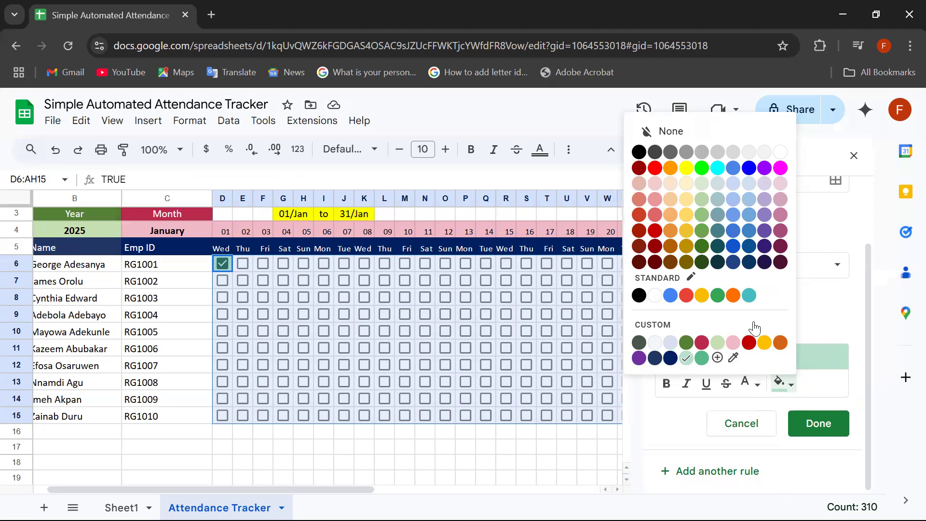
pyautogui.click(817, 324)
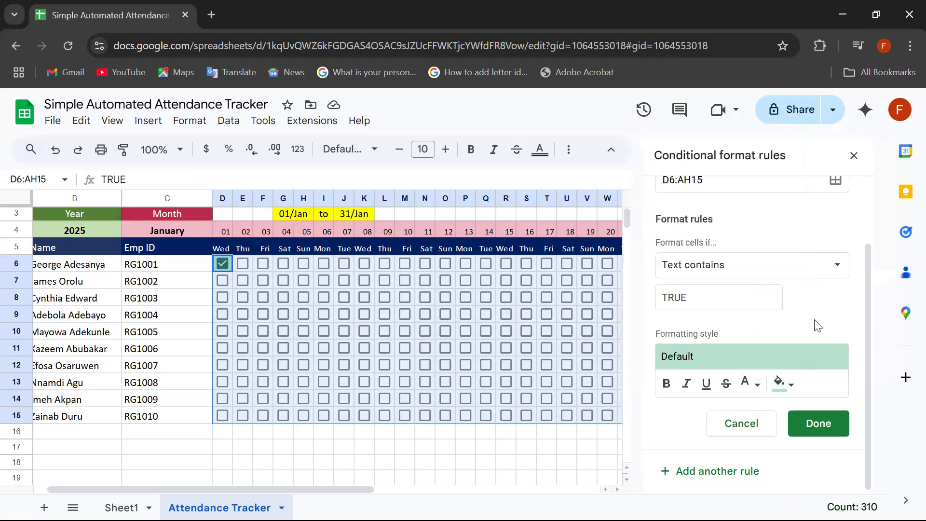
pyautogui.click(829, 431)
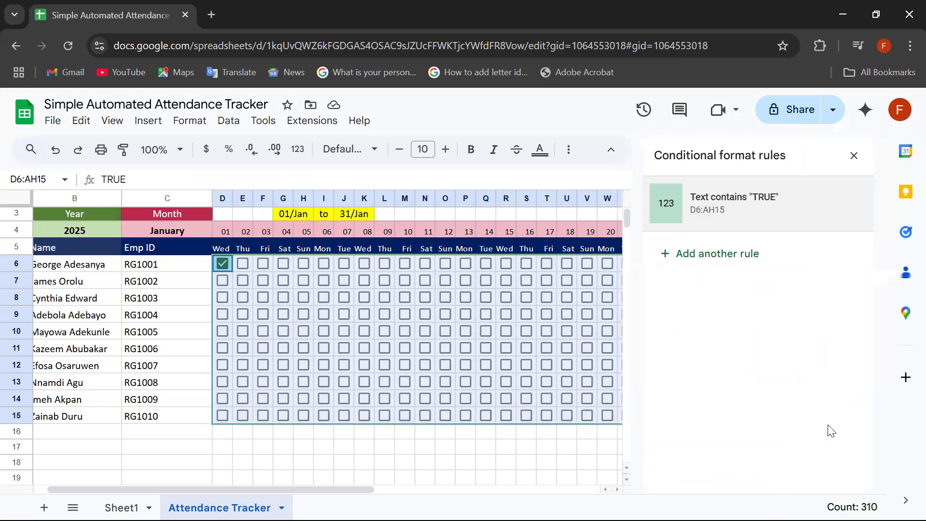
pyautogui.click(852, 156)
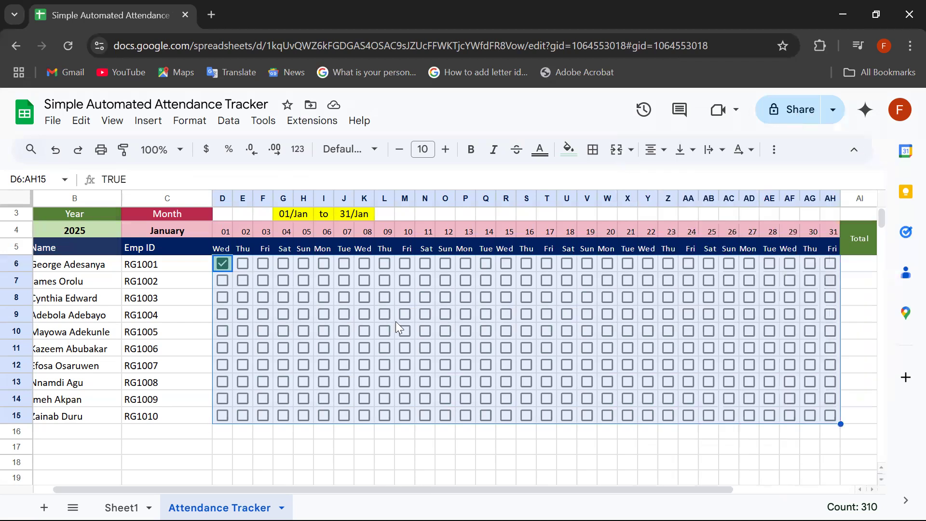
# Step: Tick sample attendance checkboxes H9, I9, I7, L10, P13, R13, S8, T15, P6, Y11 and X6
pyautogui.click(304, 315)
pyautogui.click(324, 315)
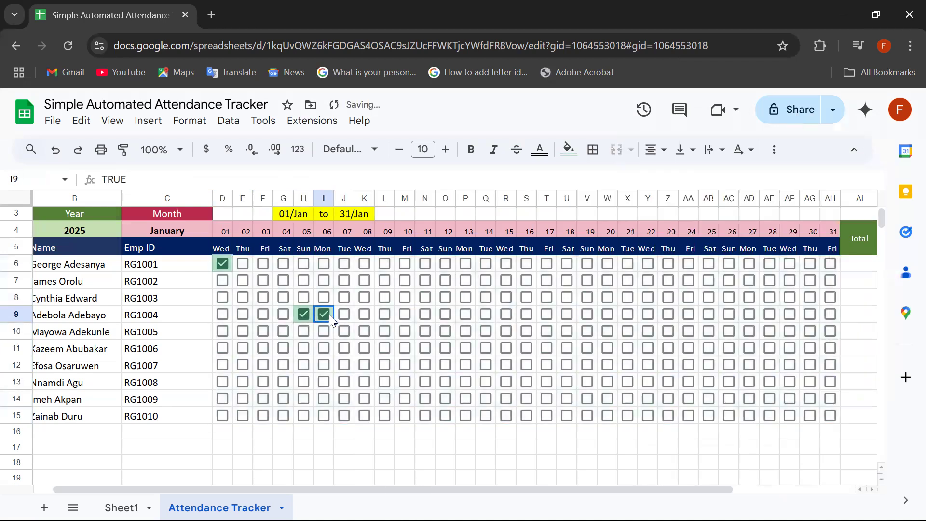
pyautogui.click(328, 283)
pyautogui.click(385, 330)
pyautogui.click(439, 371)
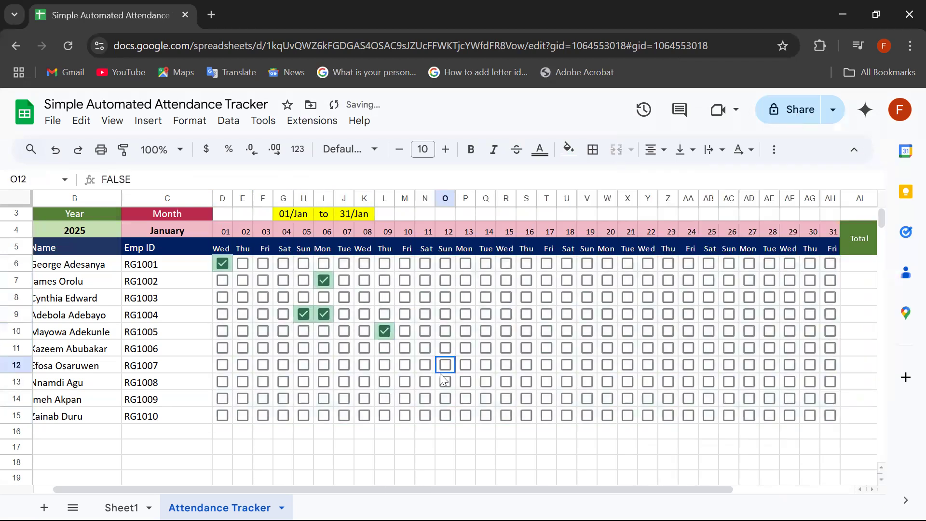
pyautogui.click(466, 382)
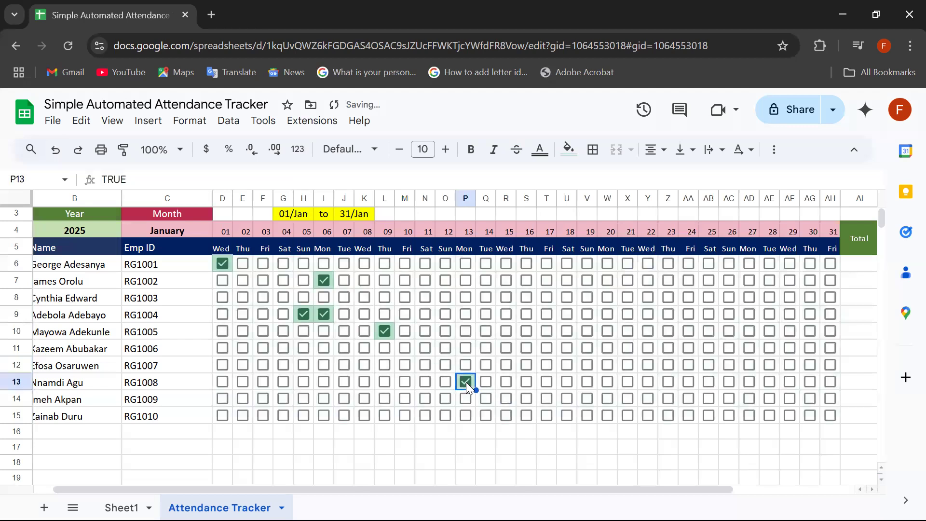
pyautogui.click(507, 382)
pyautogui.click(529, 304)
pyautogui.click(547, 414)
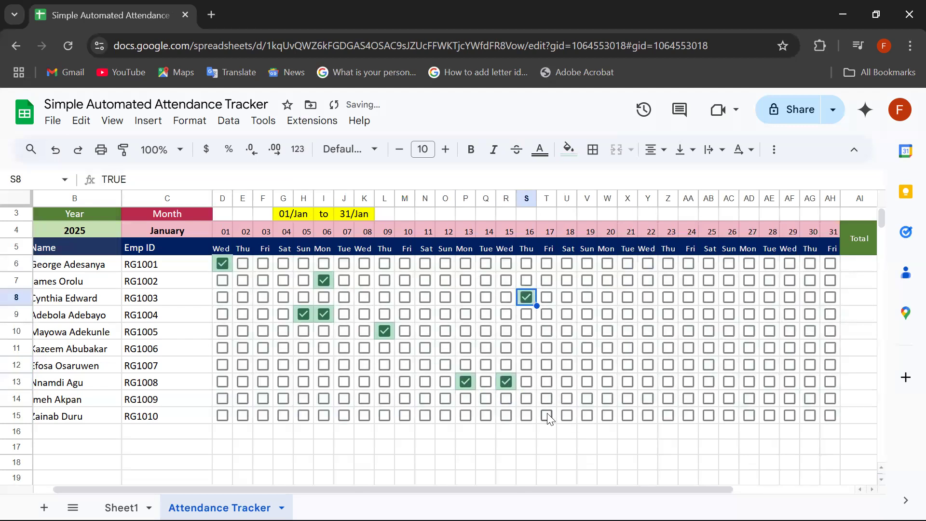
pyautogui.click(466, 264)
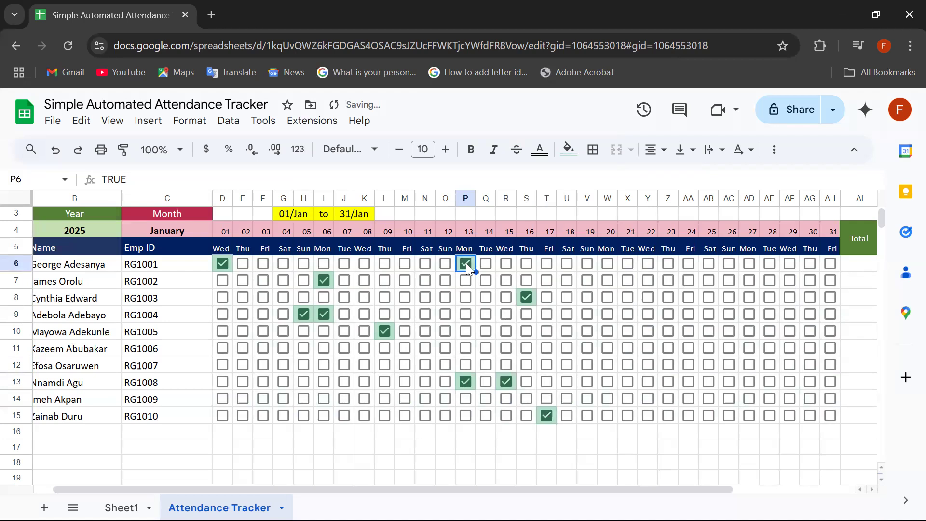
pyautogui.click(629, 286)
pyautogui.click(649, 347)
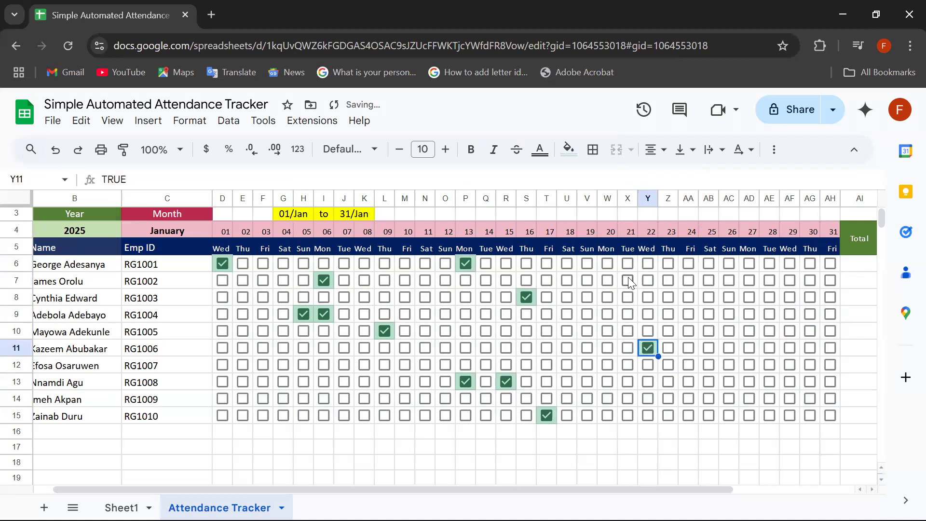
pyautogui.click(628, 264)
# Step: Enter =COUNTIF(D6:AH6, "True") in AI6 under Total and accept the suggested autofill for AI7:AI15
pyautogui.hscroll(3, 708, 304)
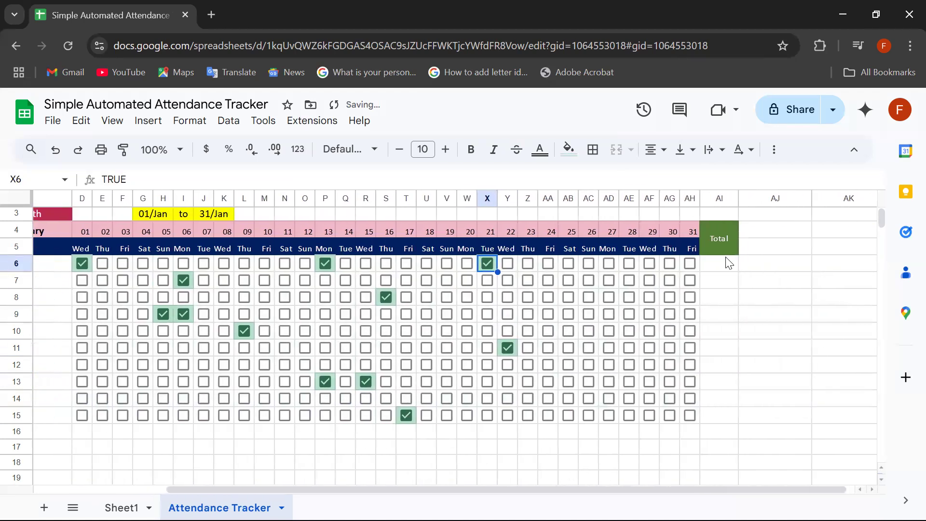
pyautogui.hscroll(-3, 541, 334)
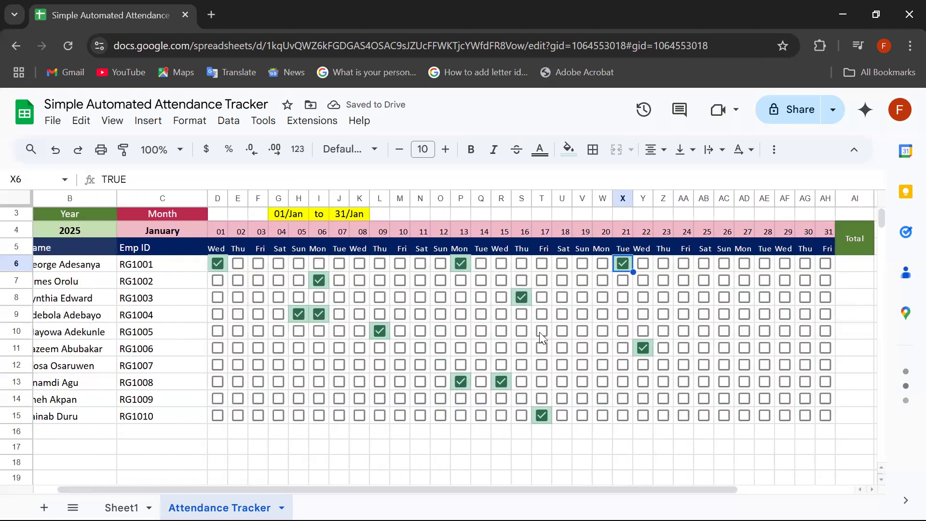
pyautogui.hscroll(3, 539, 332)
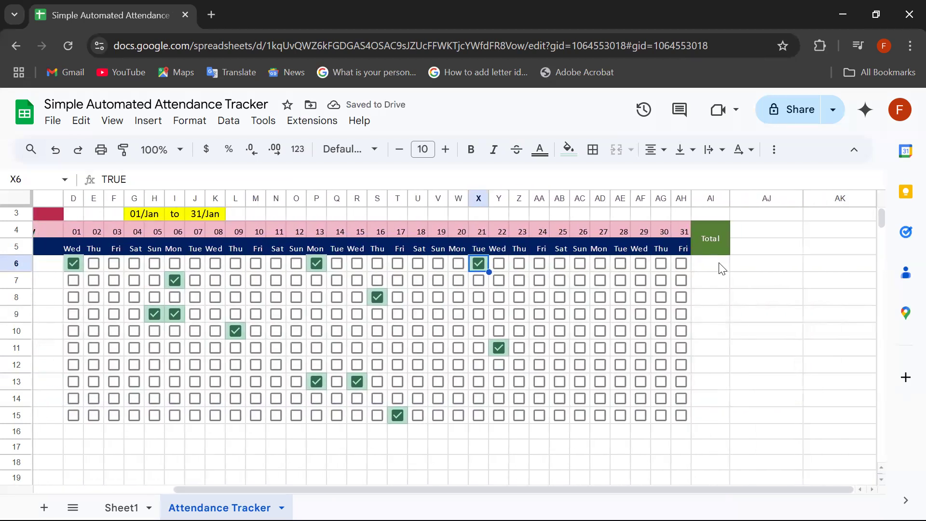
pyautogui.hscroll(-3, 525, 323)
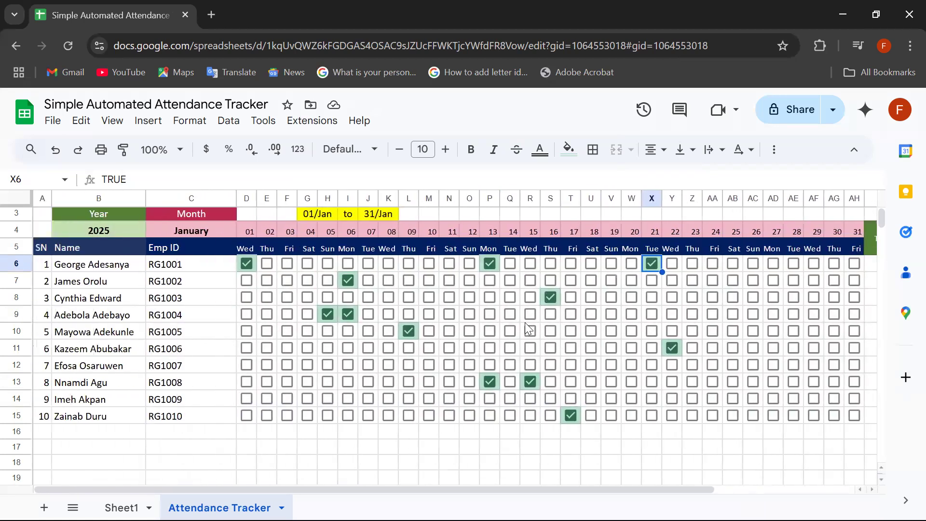
pyautogui.hscroll(3, 525, 322)
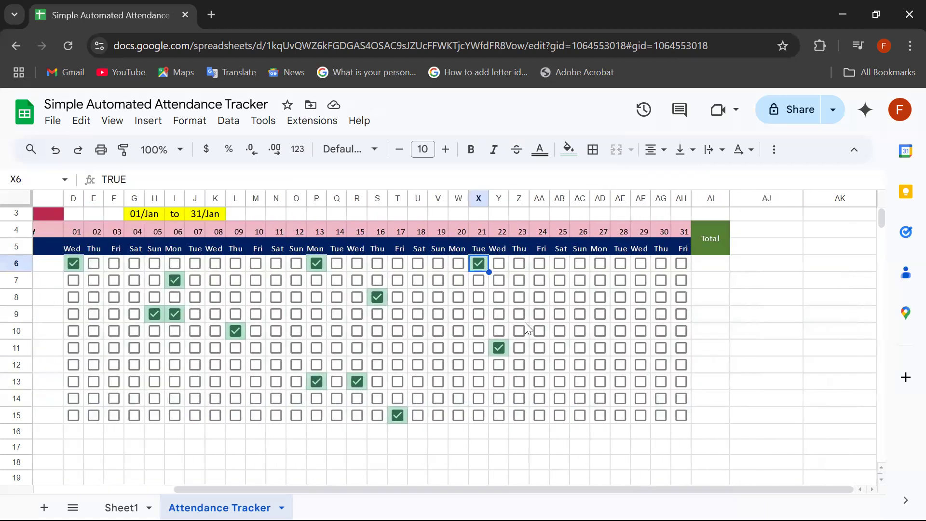
pyautogui.click(711, 266)
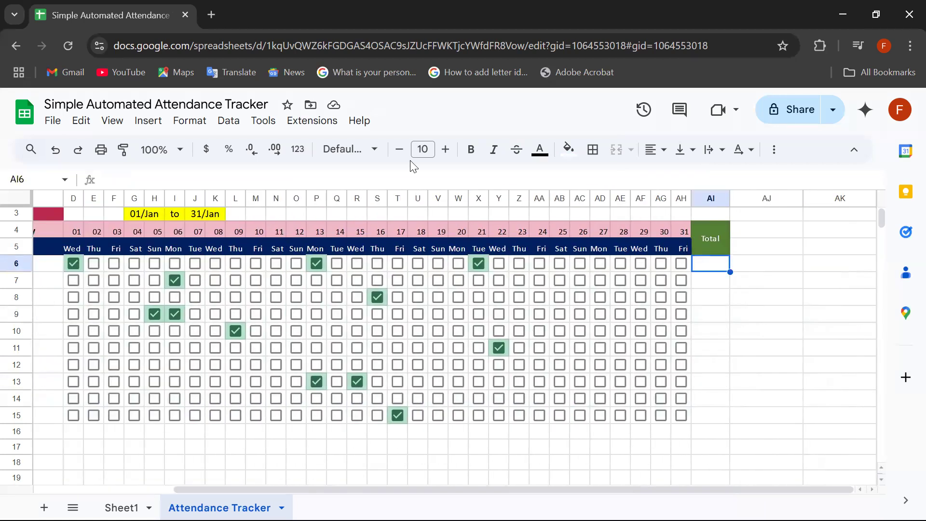
pyautogui.click(359, 179)
pyautogui.write('=')
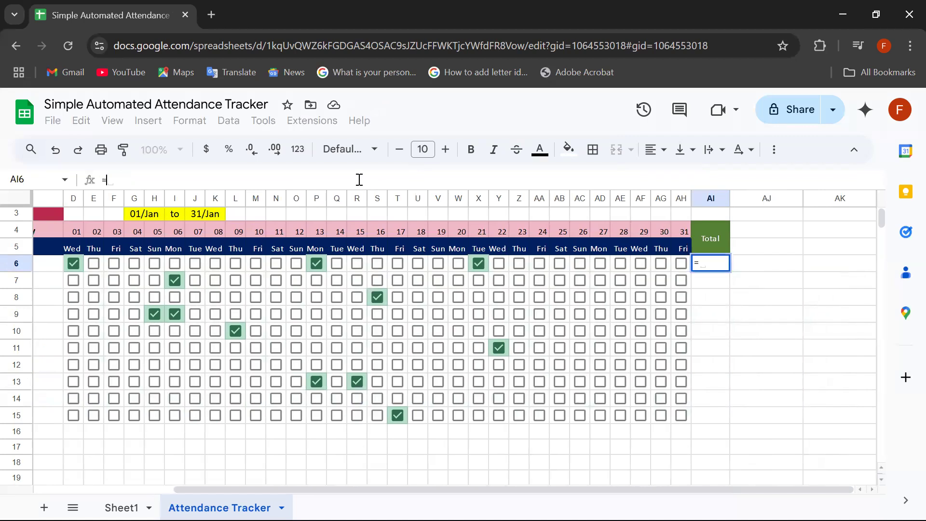
pyautogui.write('COUNT')
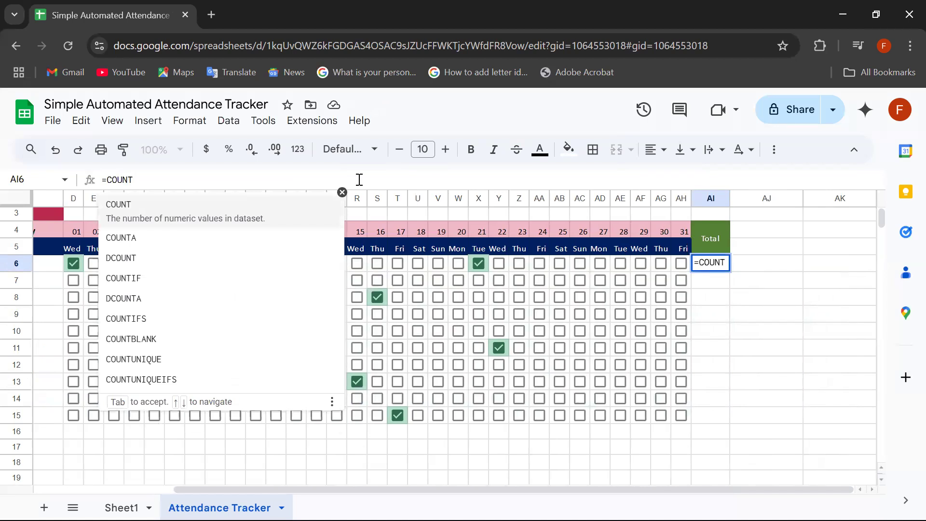
pyautogui.write('IF')
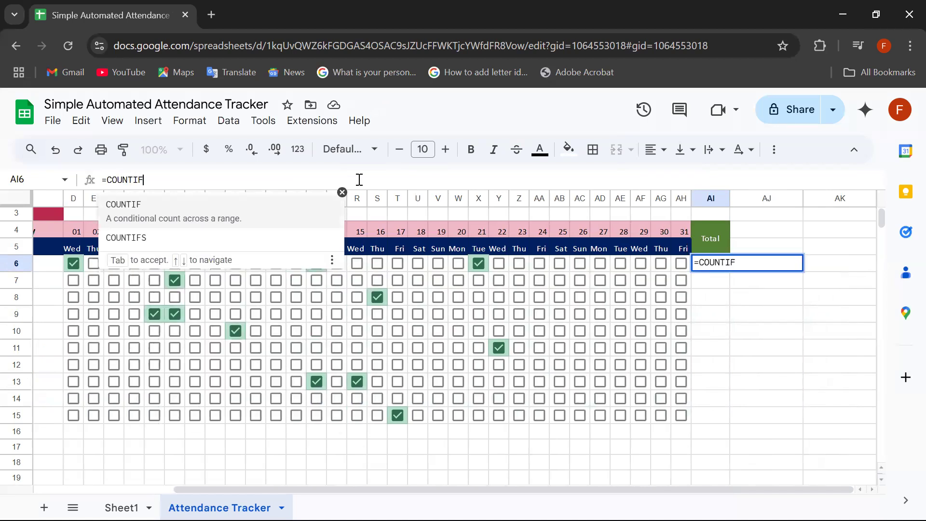
pyautogui.write('(')
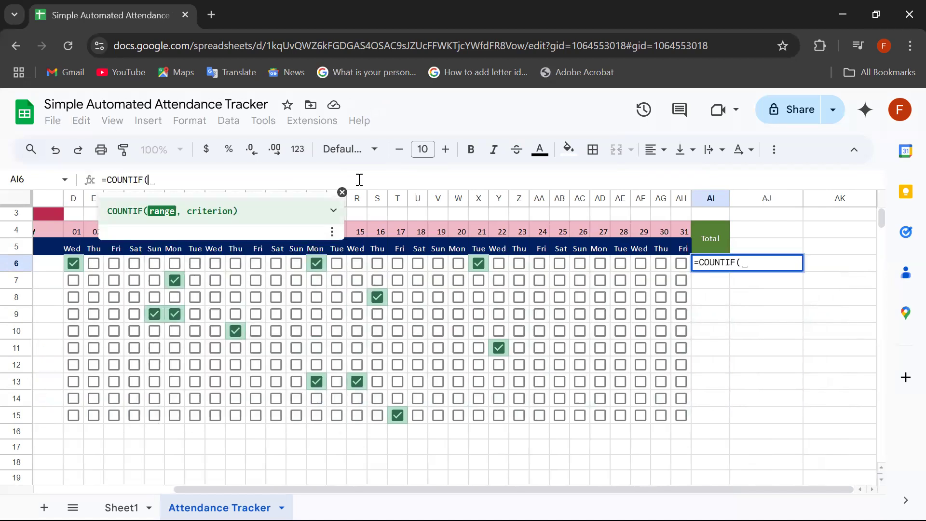
pyautogui.click(65, 270)
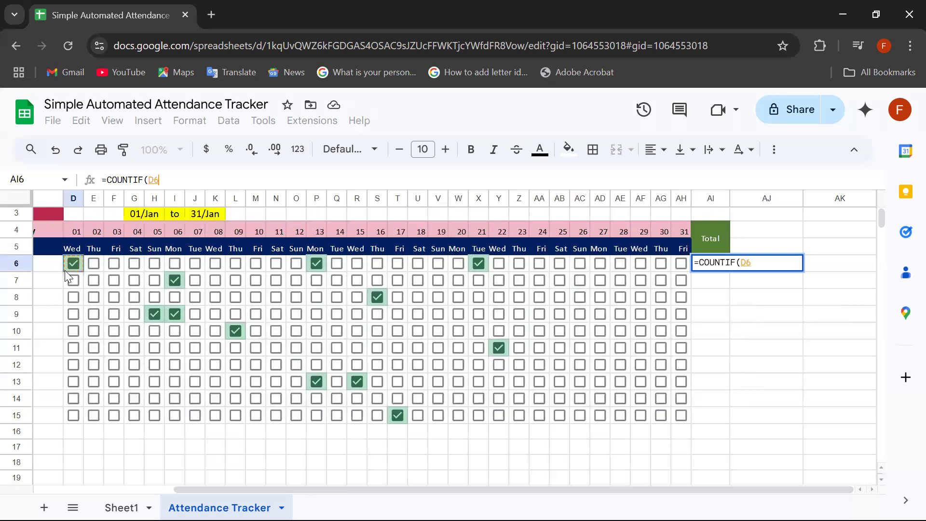
pyautogui.keyDown('shift'); pyautogui.click(675, 270); pyautogui.keyUp('shift')
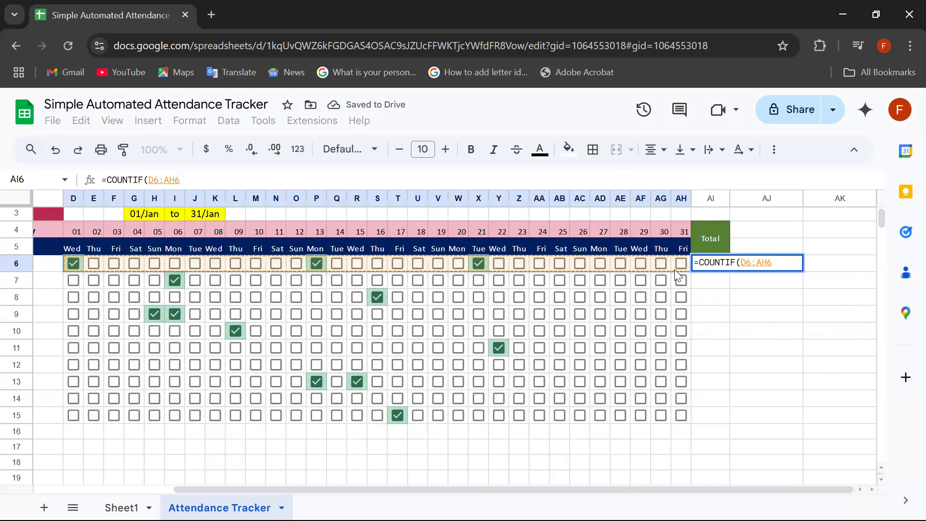
pyautogui.write(',')
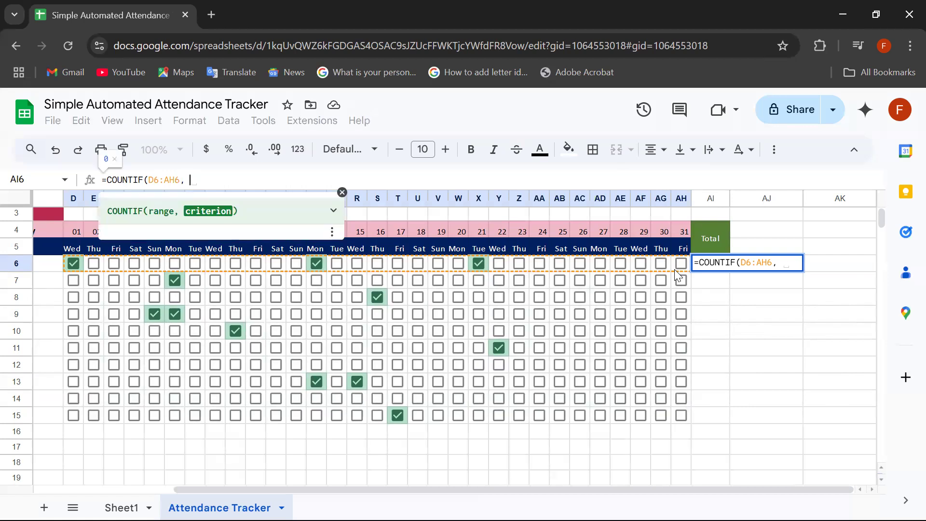
pyautogui.write(' "Tr')
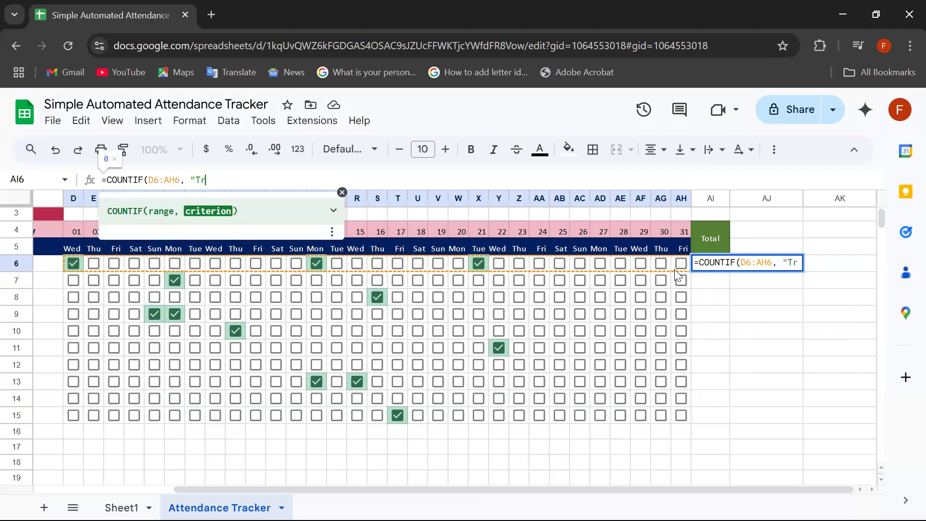
pyautogui.write('ue"')
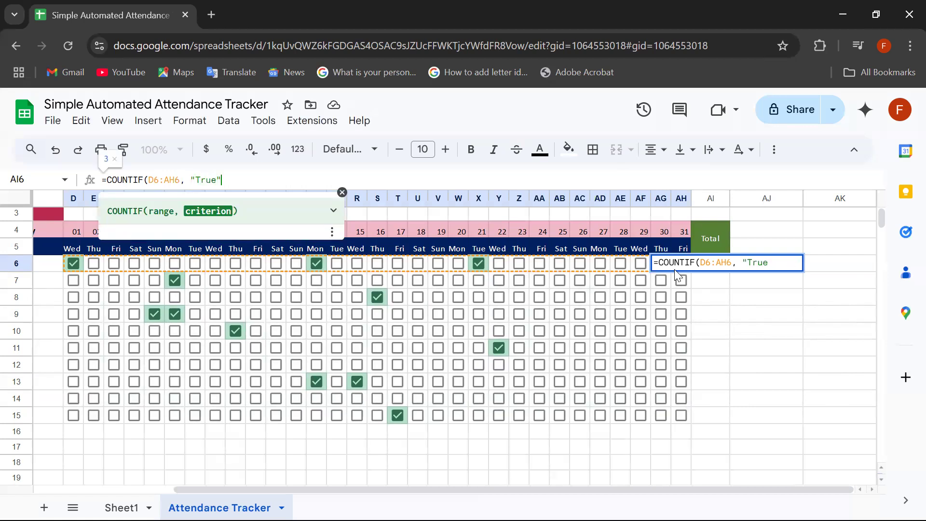
pyautogui.write(')')
pyautogui.press('Return')
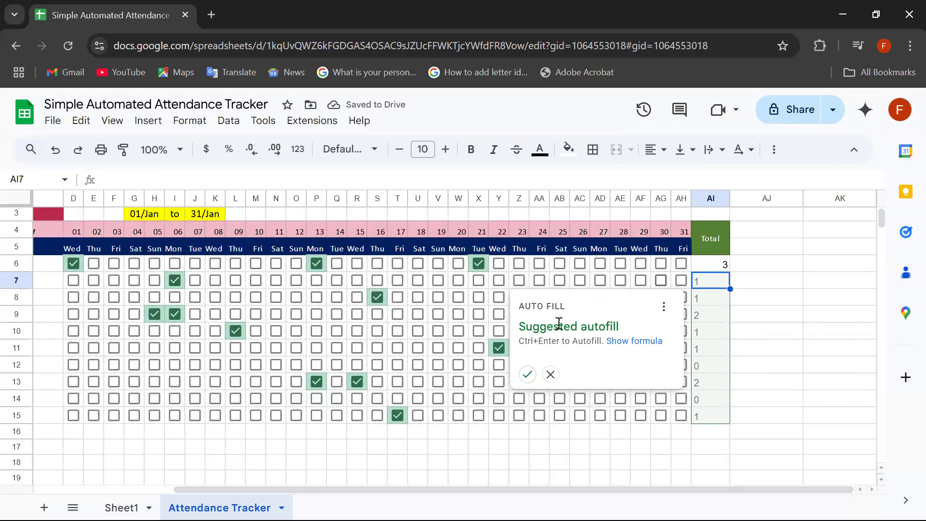
pyautogui.click(528, 378)
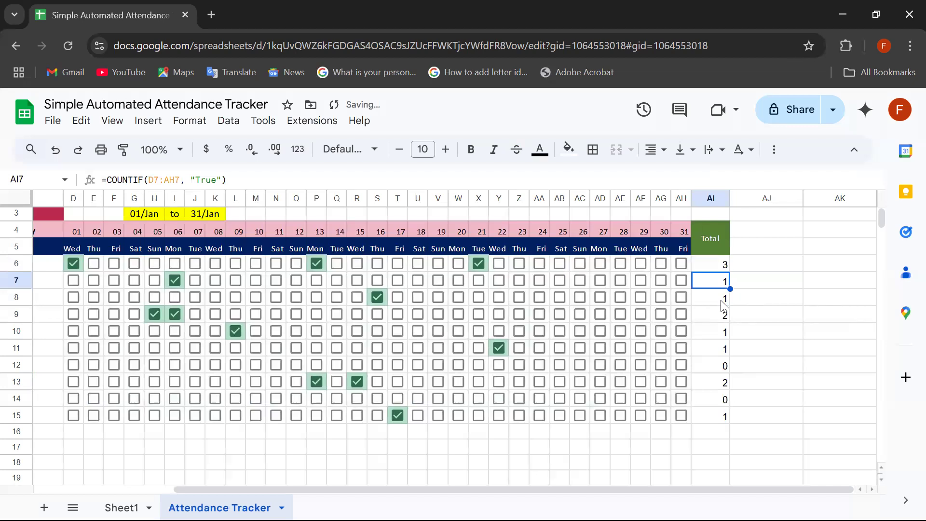
# Step: Test the row 6 total in AI6 by ticking checkboxes AB6, E6, F6 and G6
pyautogui.click(720, 269)
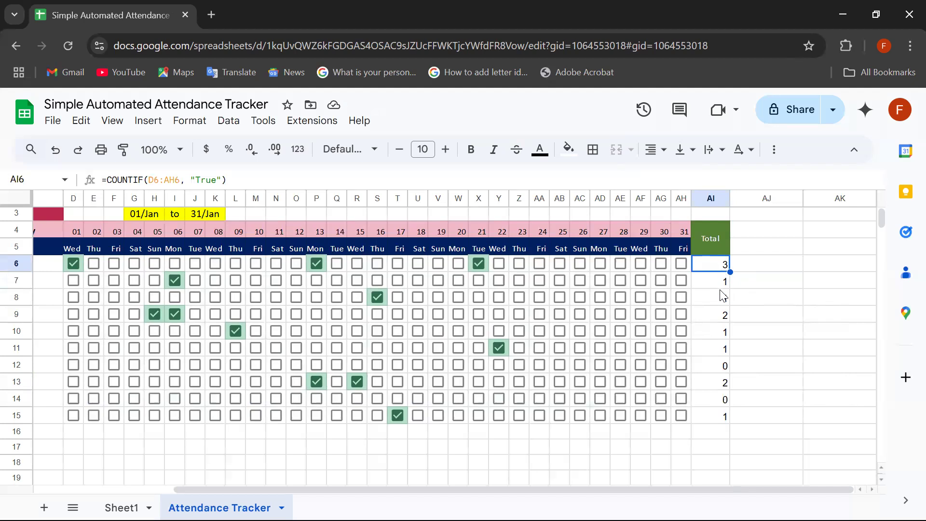
pyautogui.hscroll(-3, 579, 333)
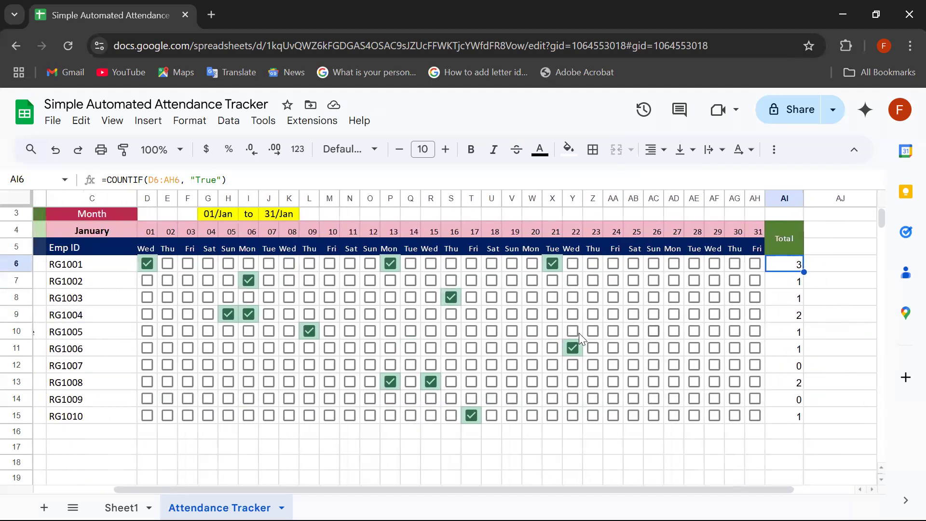
pyautogui.hscroll(-2, 579, 333)
pyautogui.hscroll(4, 579, 333)
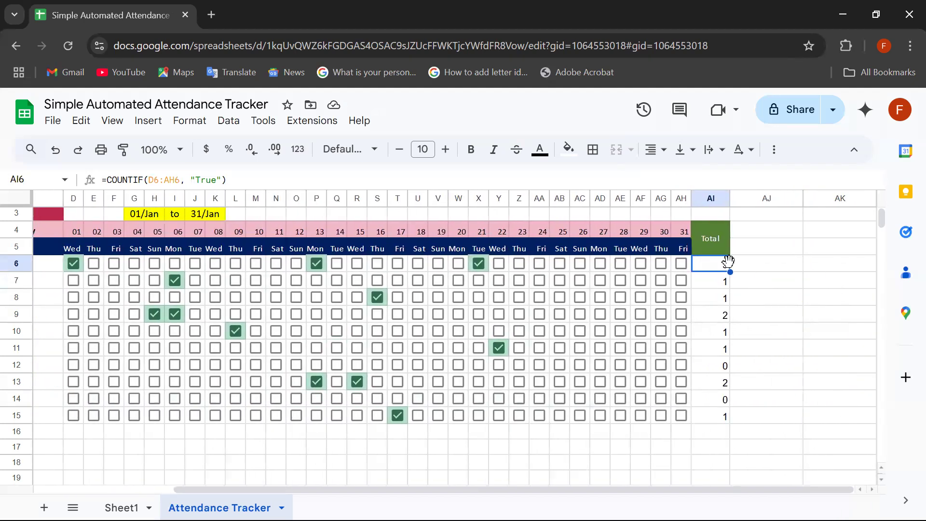
pyautogui.hscroll(-4, 597, 312)
pyautogui.hscroll(4, 597, 312)
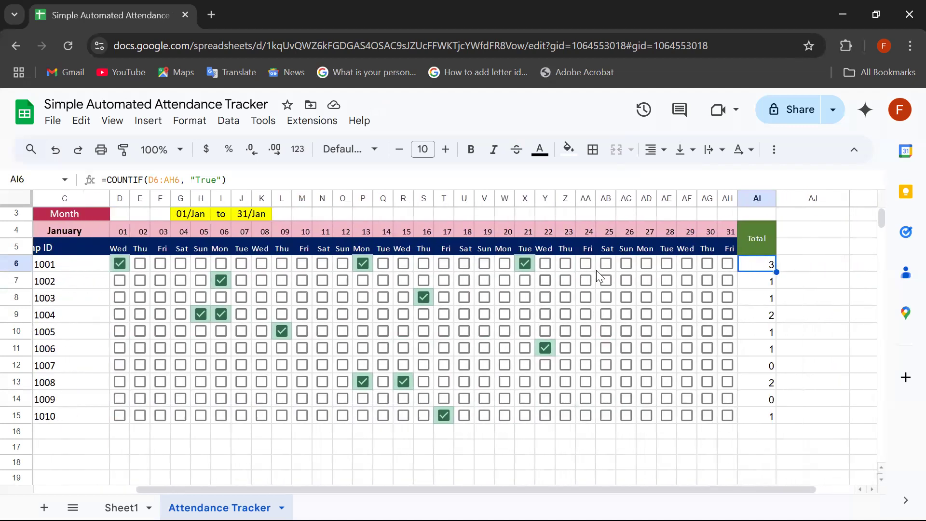
pyautogui.click(607, 264)
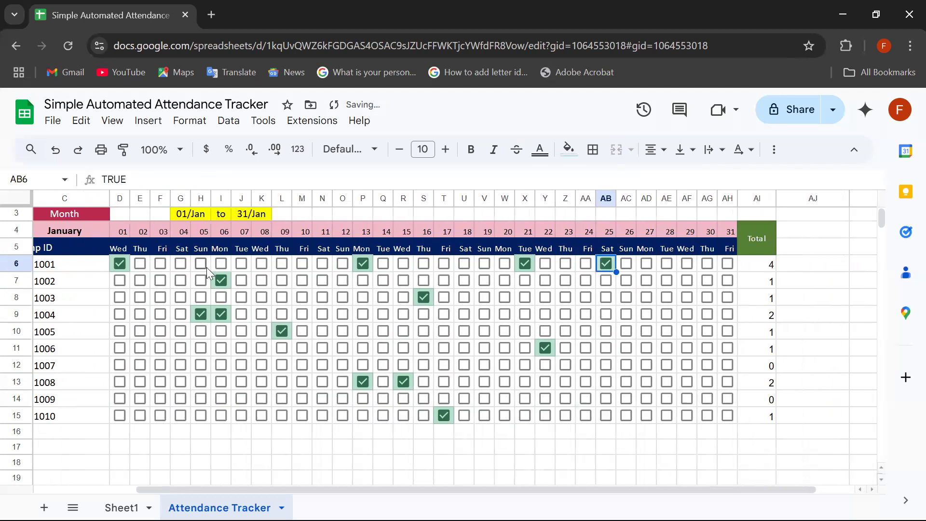
pyautogui.click(138, 263)
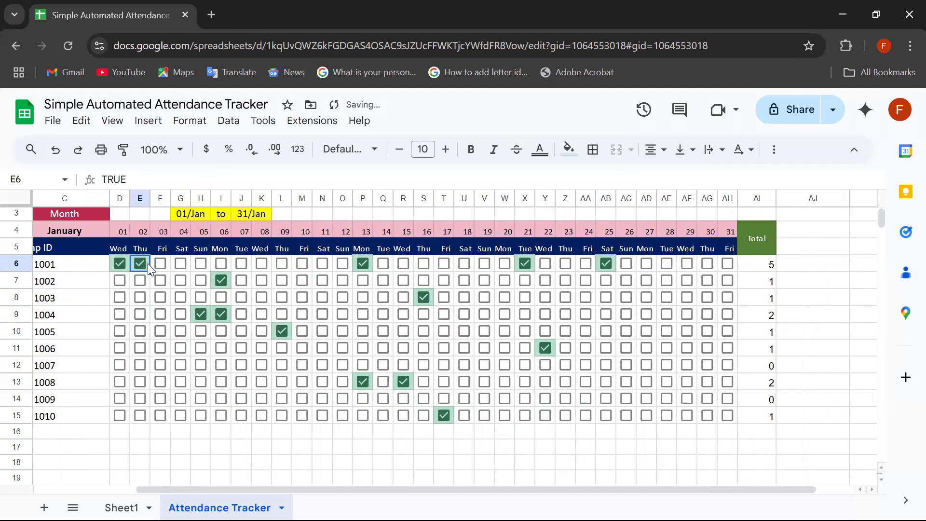
pyautogui.click(155, 264)
pyautogui.click(180, 263)
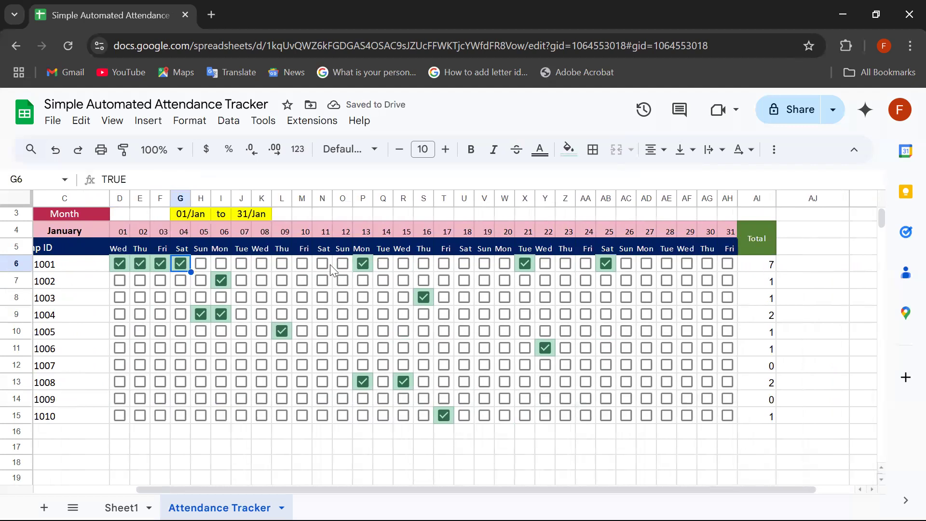
# Step: Test the totals of other employees by ticking checkboxes D9, E9, E12, AD10, AD9 and AE8
pyautogui.click(118, 314)
pyautogui.click(140, 314)
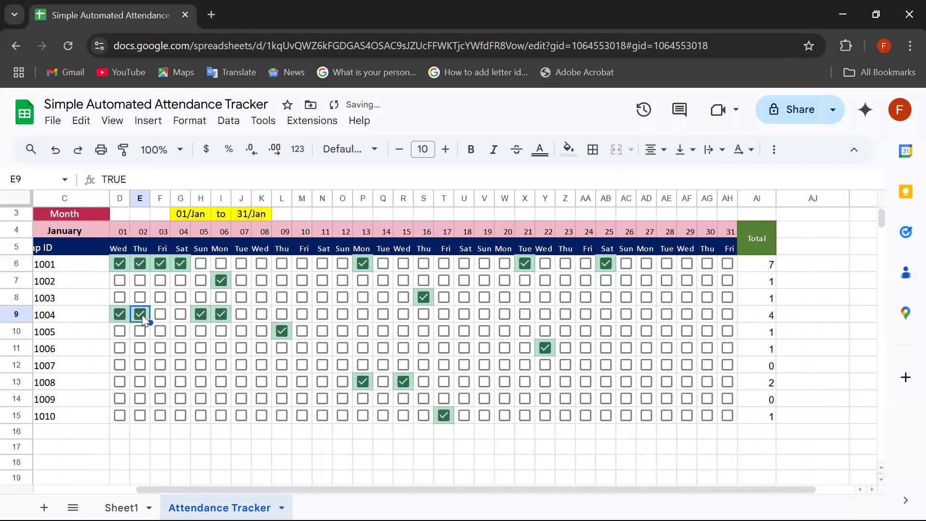
pyautogui.click(140, 365)
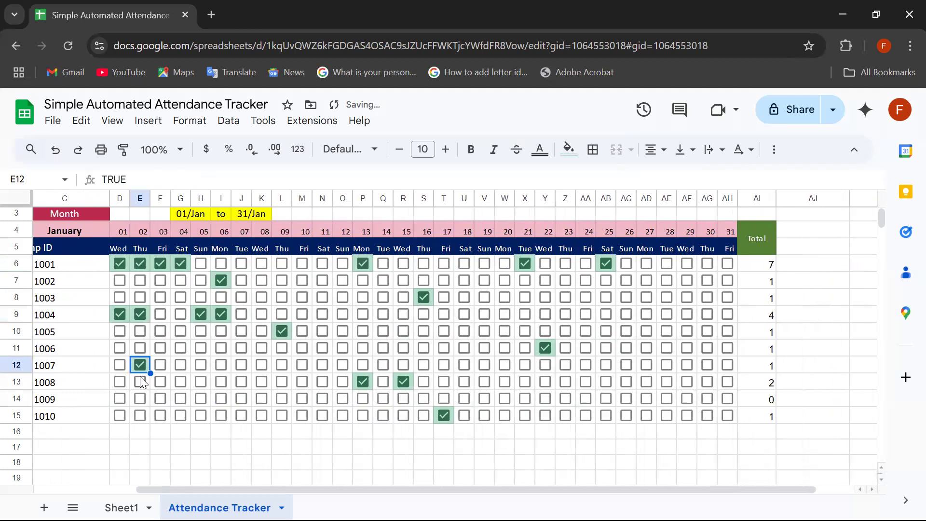
pyautogui.click(649, 330)
pyautogui.click(645, 313)
pyautogui.click(667, 296)
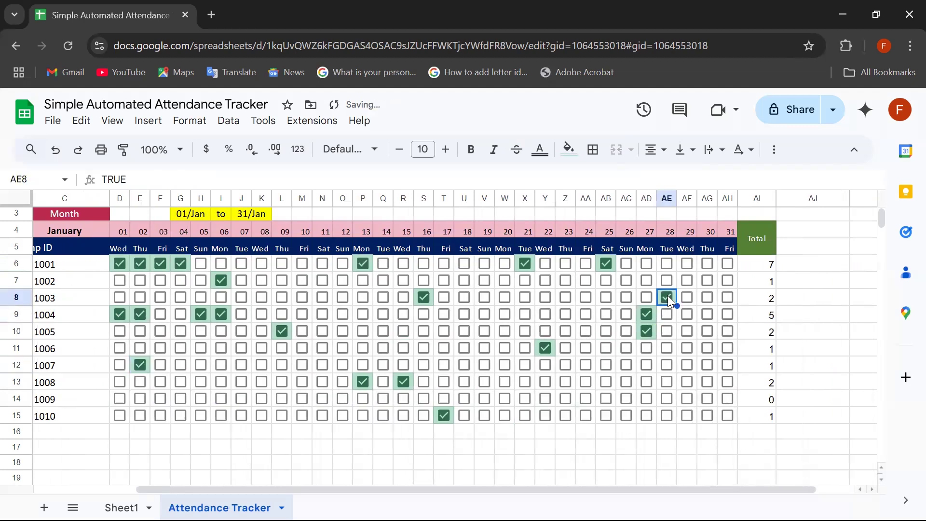
# Step: Look over the whole attendance tracker, from the title and date headers to the checkbox grid and the Total column
pyautogui.hscroll(-3, 667, 296)
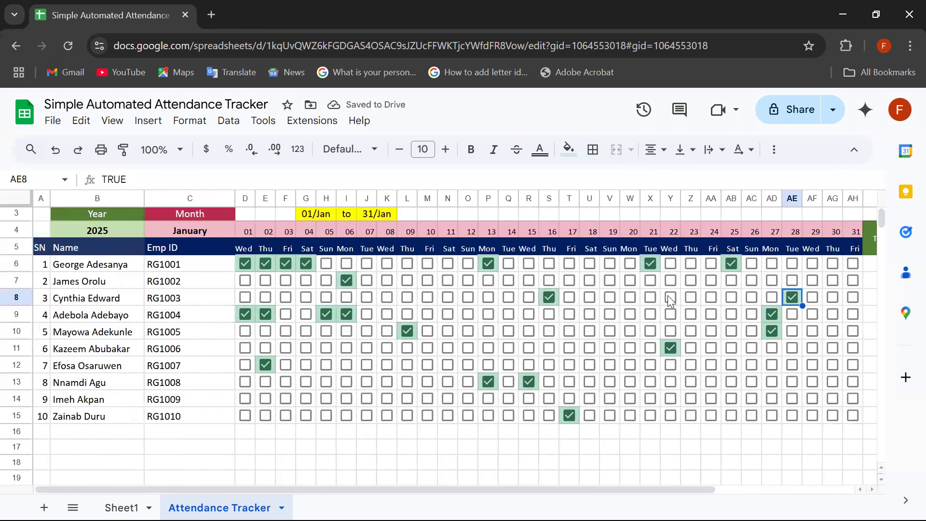
pyautogui.scroll(-2, 668, 296)
pyautogui.scroll(3, 668, 297)
pyautogui.hscroll(1, 668, 298)
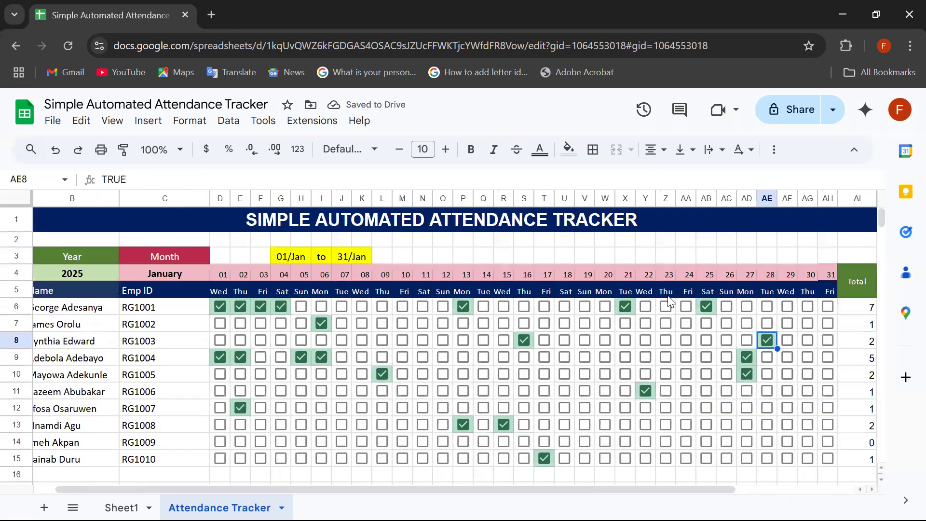
pyautogui.hscroll(2, 669, 300)
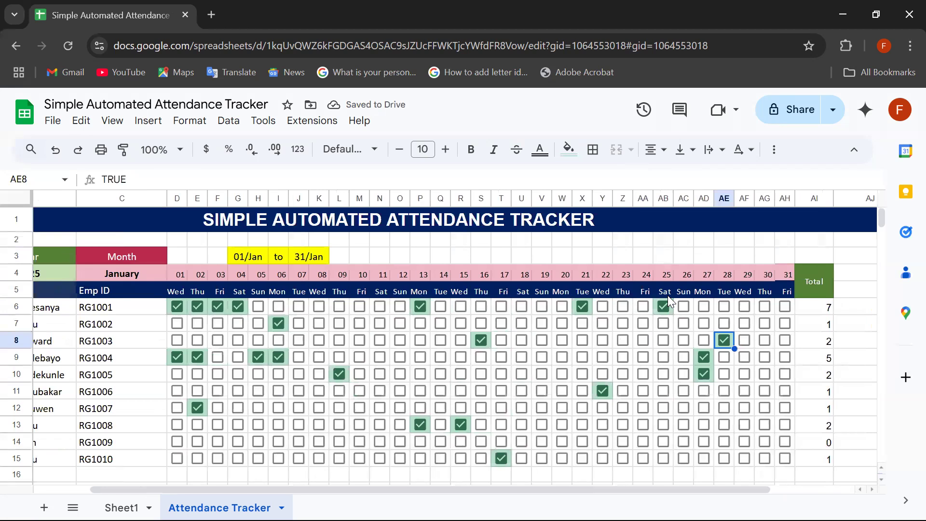
pyautogui.hscroll(-2, 668, 298)
pyautogui.scroll(-1, 668, 298)
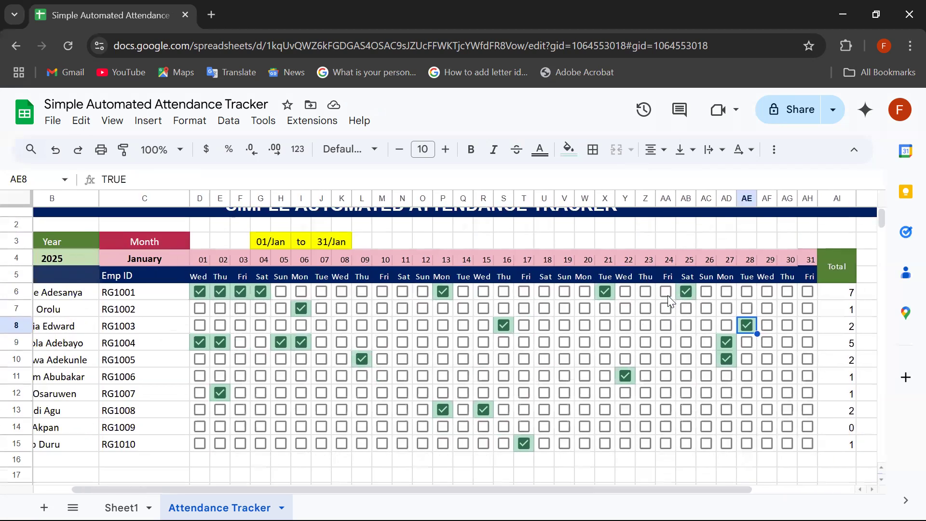
pyautogui.scroll(-1, 672, 301)
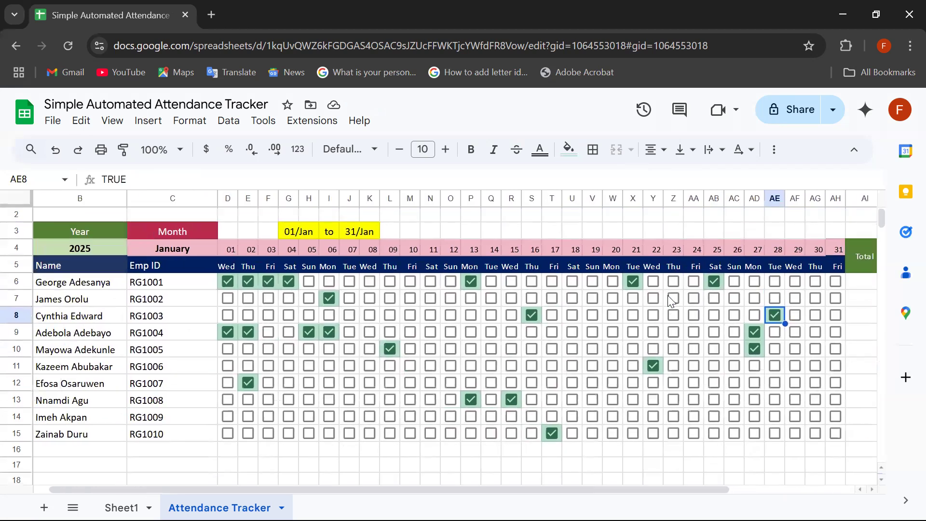